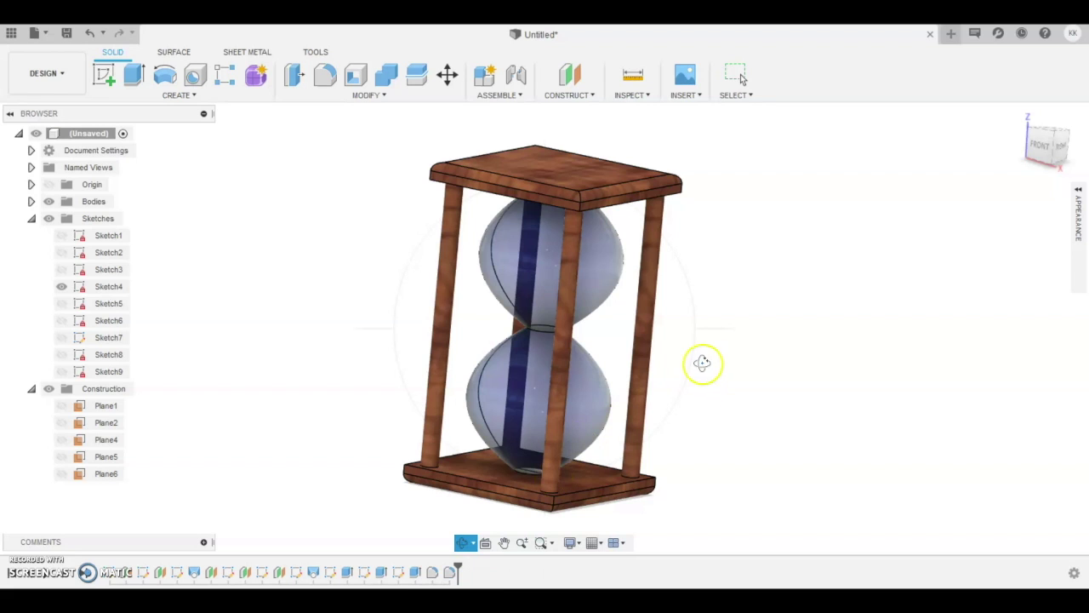
pyautogui.moveTo(638, 246); pyautogui.dragTo(574, 204)
pyautogui.click(580, 245)
pyautogui.moveTo(580, 244); pyautogui.dragTo(669, 253)
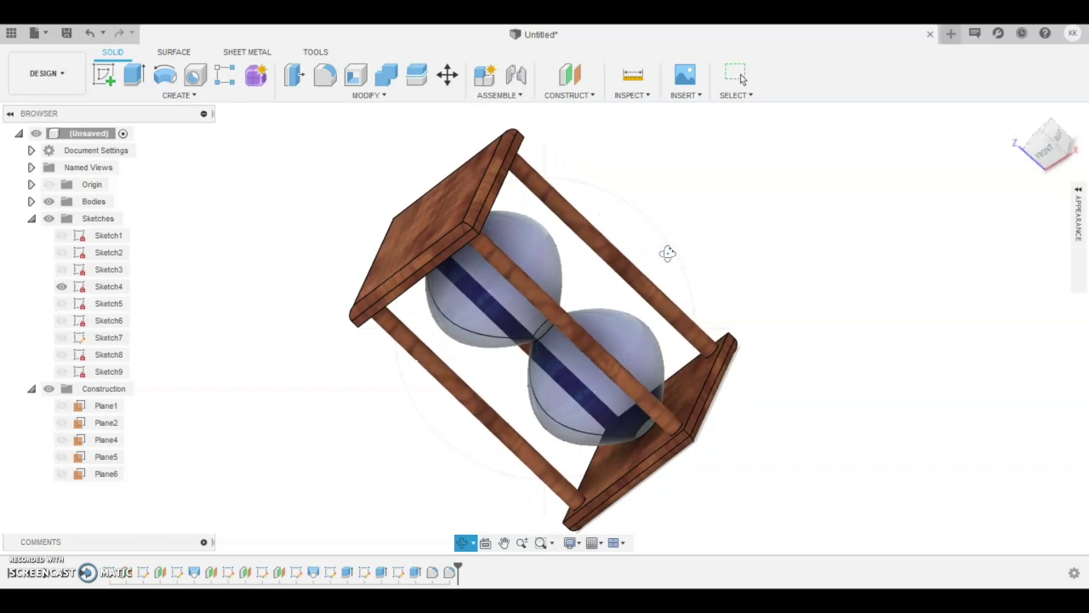
# - Create a new, empty design in addition to the open hourglass design
pyautogui.click(51, 55)
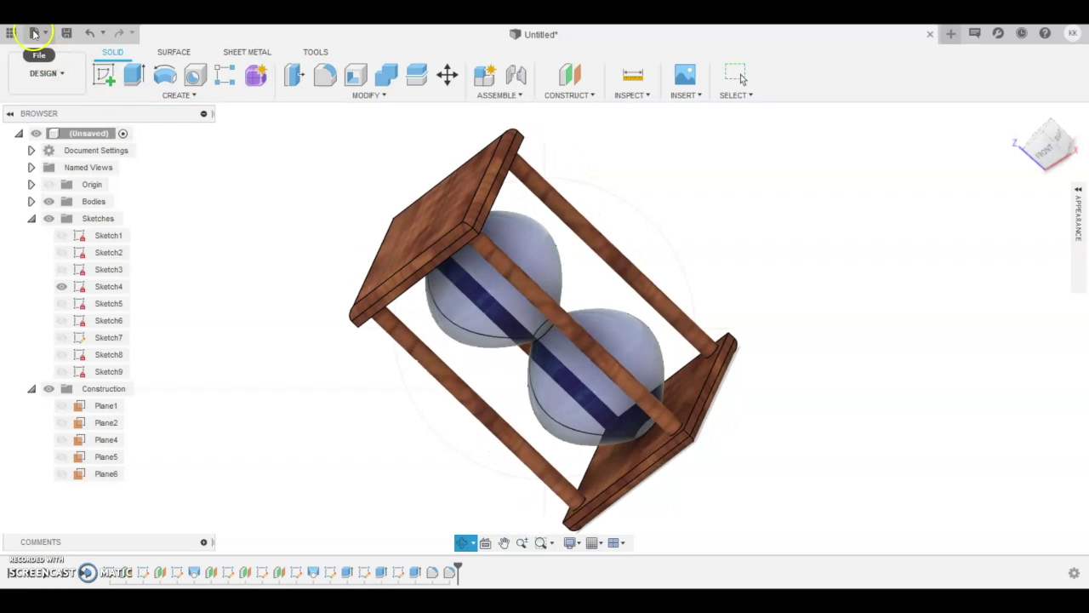
pyautogui.click(34, 34)
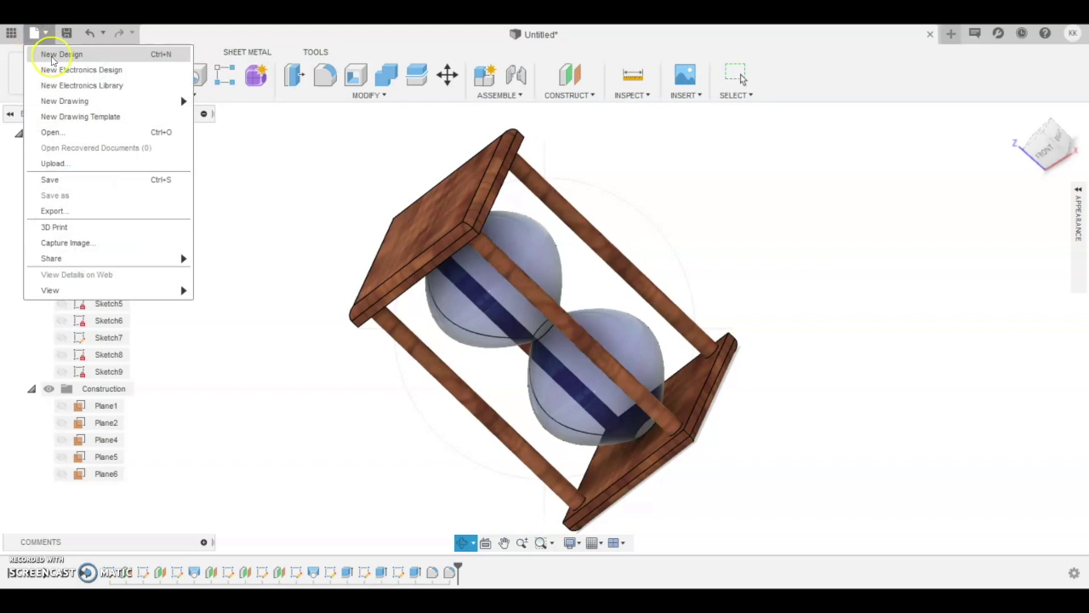
pyautogui.click(52, 56)
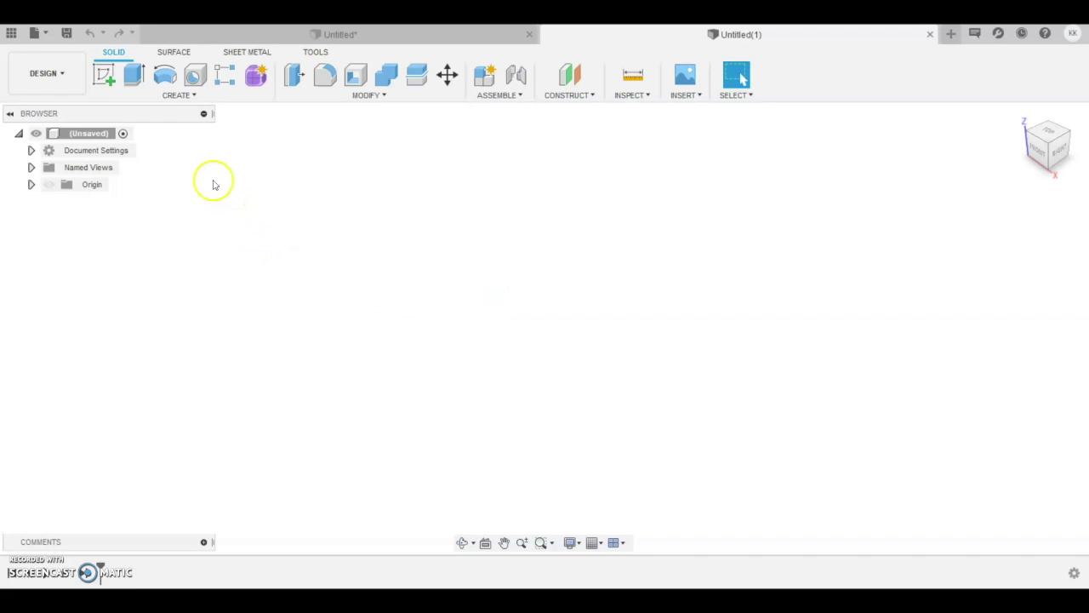
# - Sketch a 1 in diameter circle centred on the origin on the horizontal XY plane and finish the sketch
pyautogui.click(108, 80)
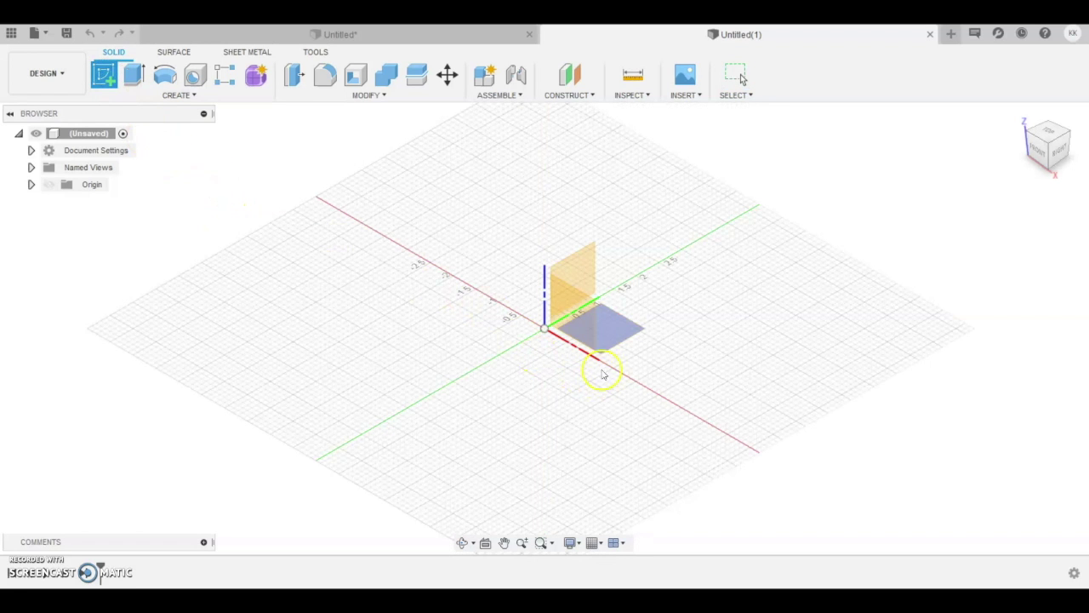
pyautogui.click(615, 338)
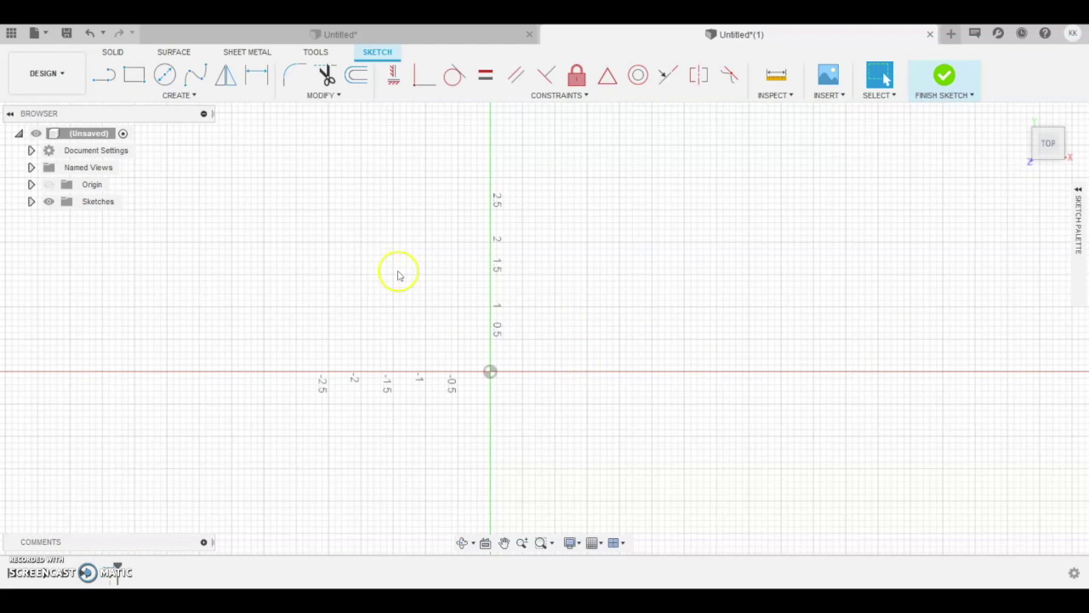
pyautogui.click(164, 77)
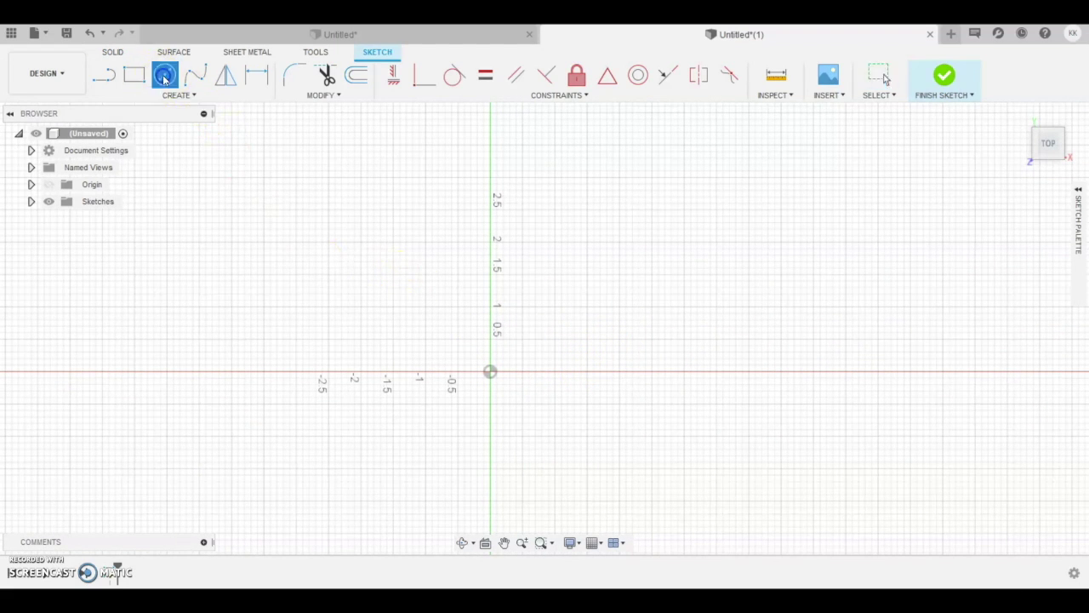
pyautogui.click(490, 373)
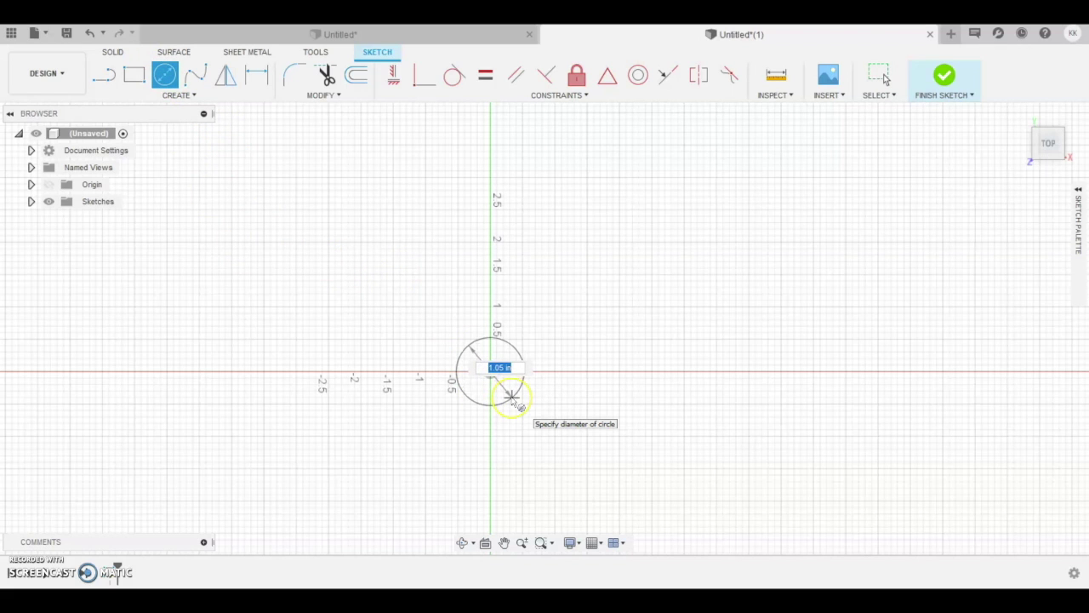
pyautogui.write('1')
pyautogui.press('Return')
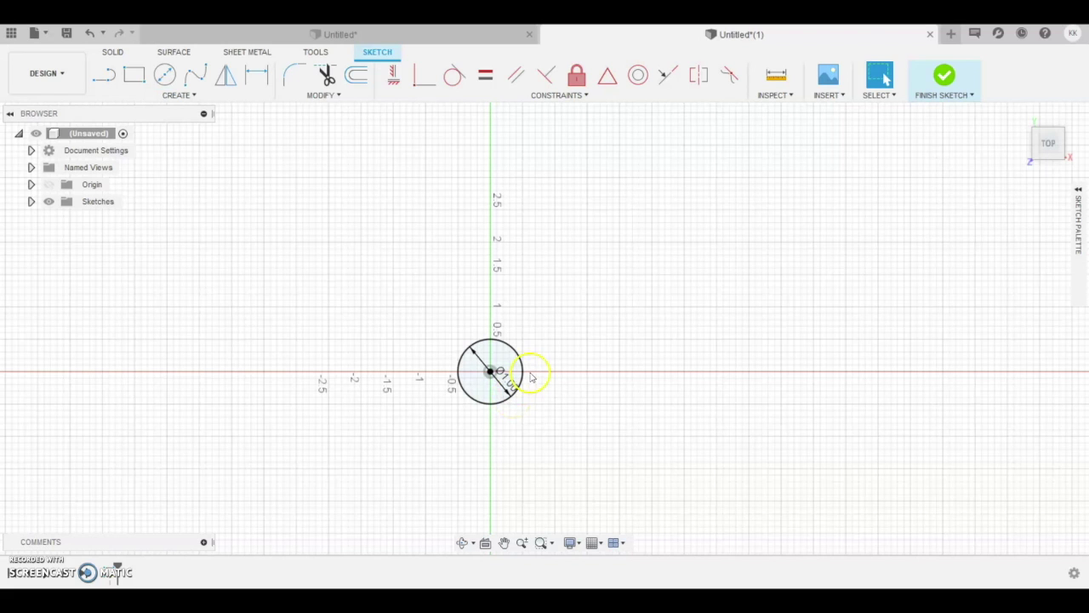
pyautogui.click(943, 75)
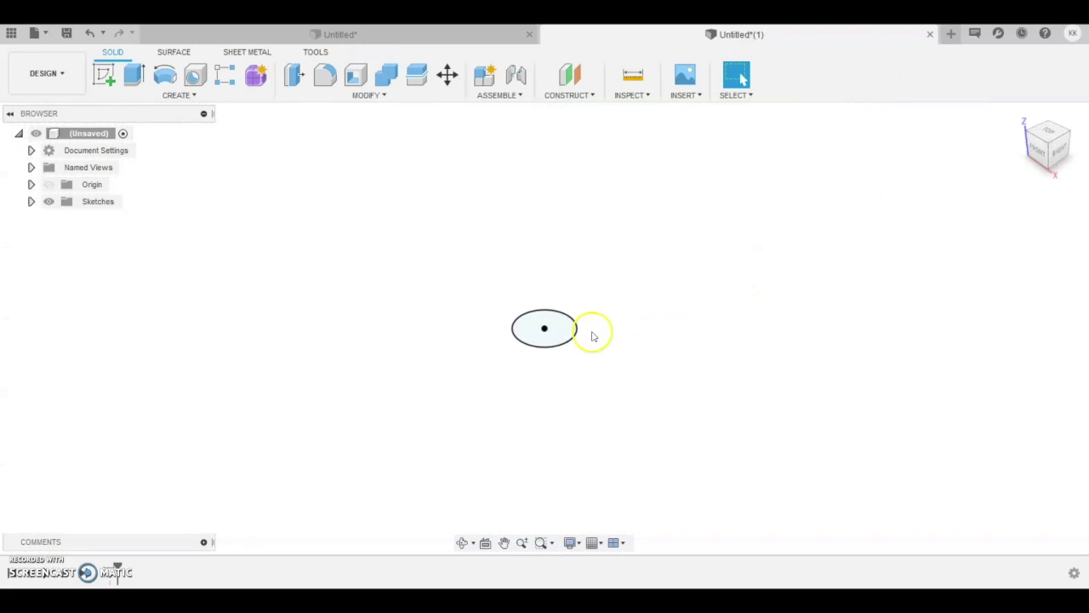
# - Construct an offset plane 2 in above the 1 in circle profile
pyautogui.click(588, 97)
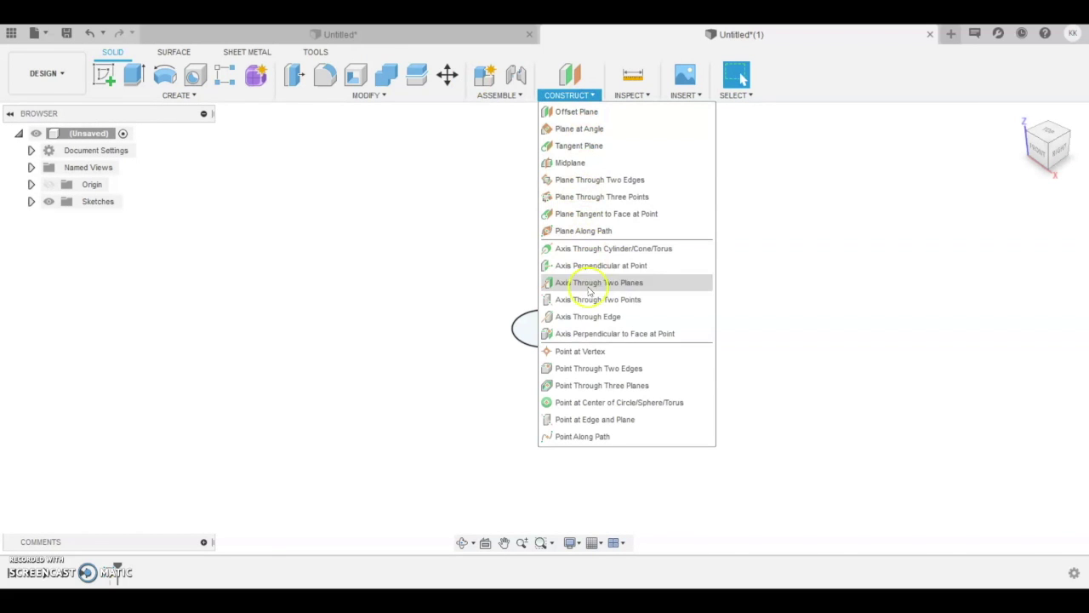
pyautogui.click(592, 128)
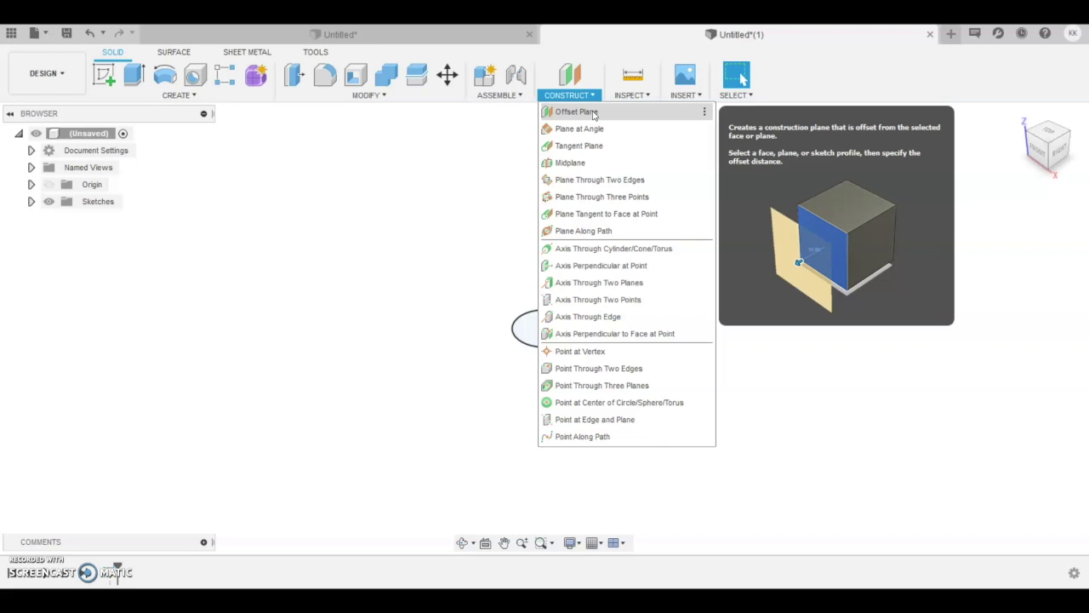
pyautogui.click(594, 115)
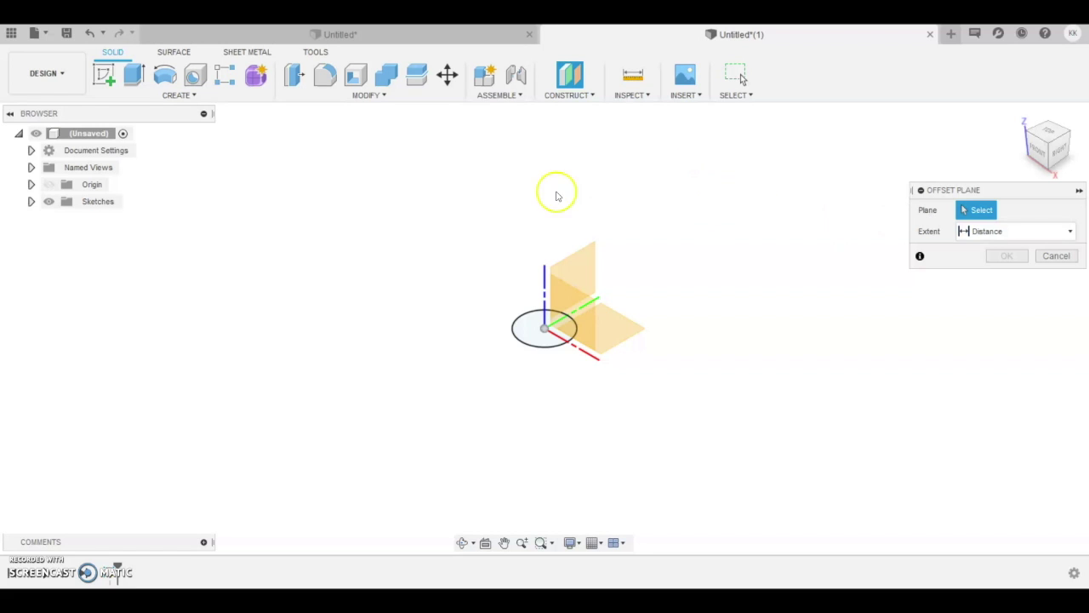
pyautogui.click(534, 341)
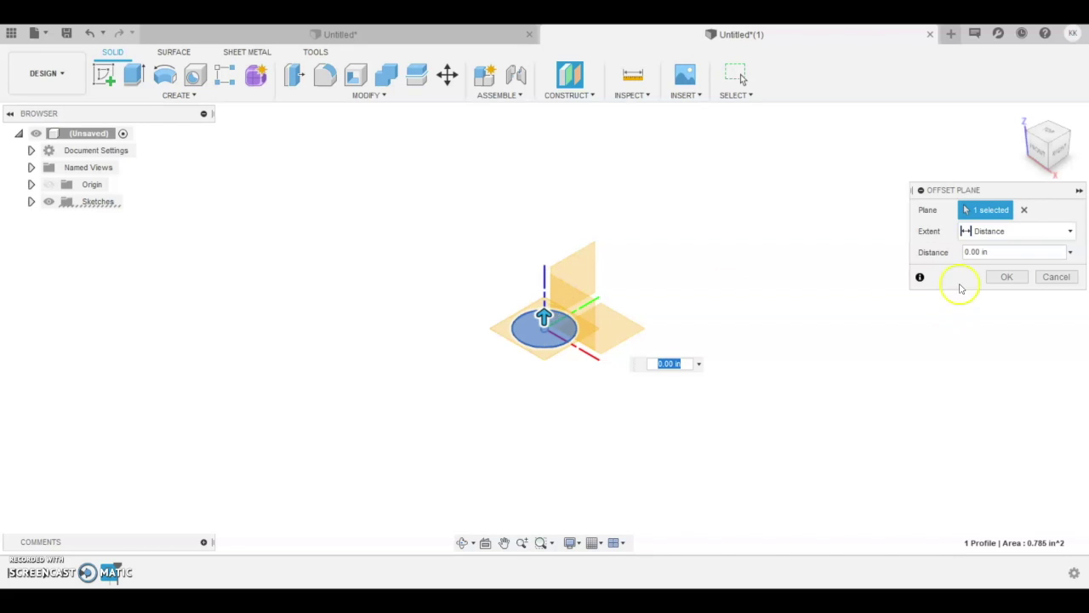
pyautogui.moveTo(985, 251); pyautogui.dragTo(955, 255)
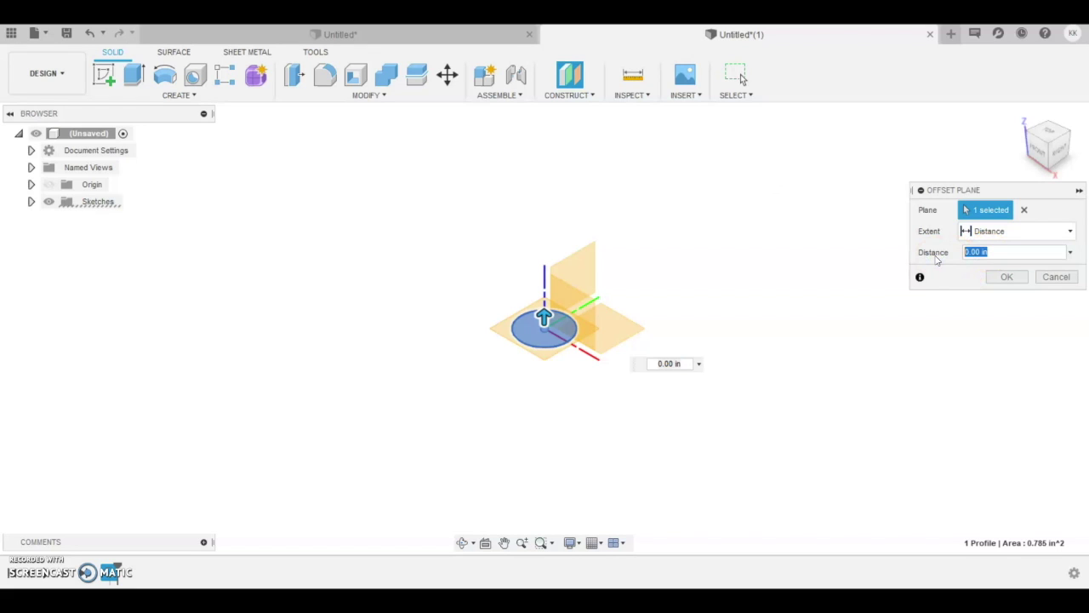
pyautogui.write('2')
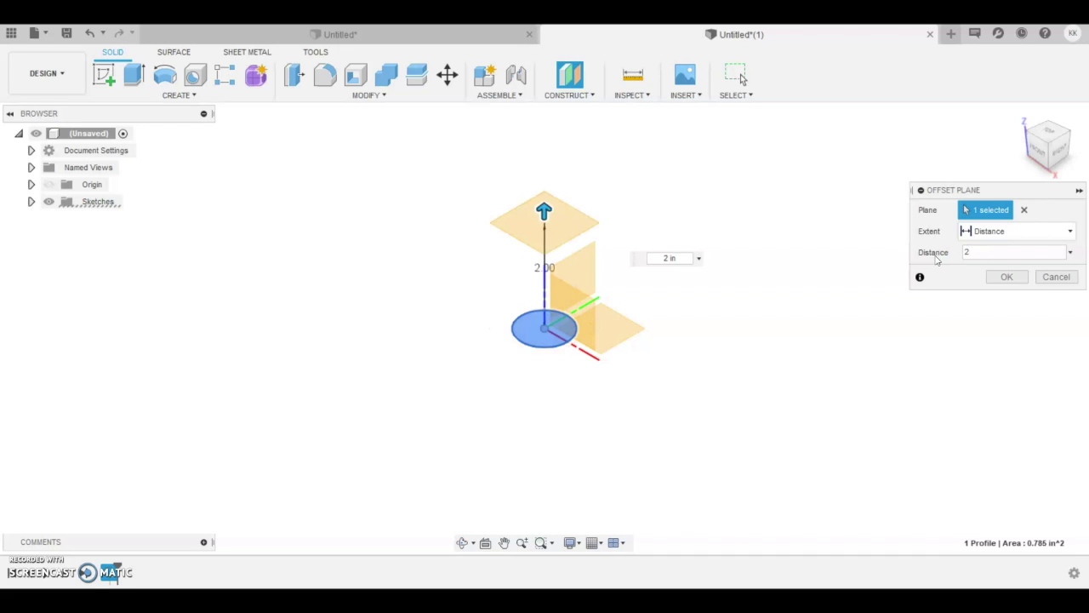
pyautogui.press('Return')
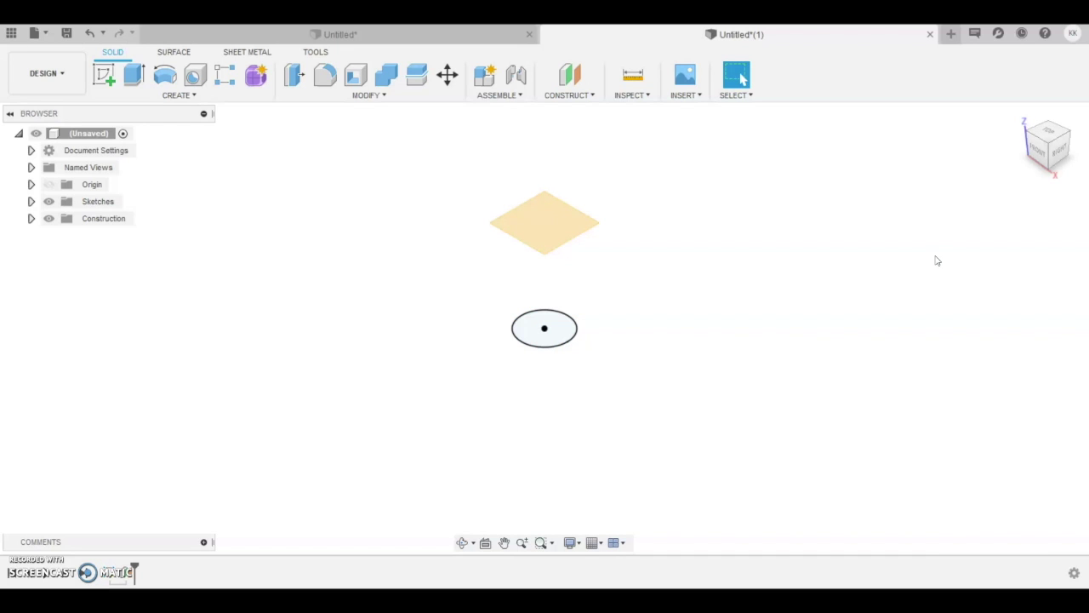
# - Start a new sketch on the offset plane above the small circle
pyautogui.click(462, 542)
pyautogui.moveTo(524, 354); pyautogui.dragTo(563, 267)
pyautogui.moveTo(536, 372); pyautogui.dragTo(553, 349)
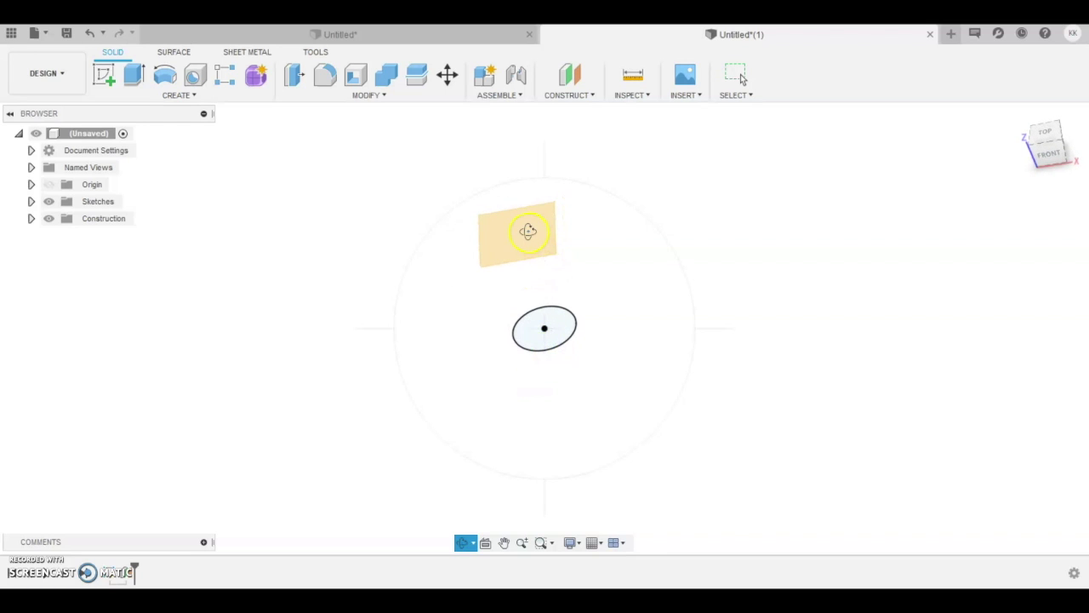
pyautogui.press('Escape')
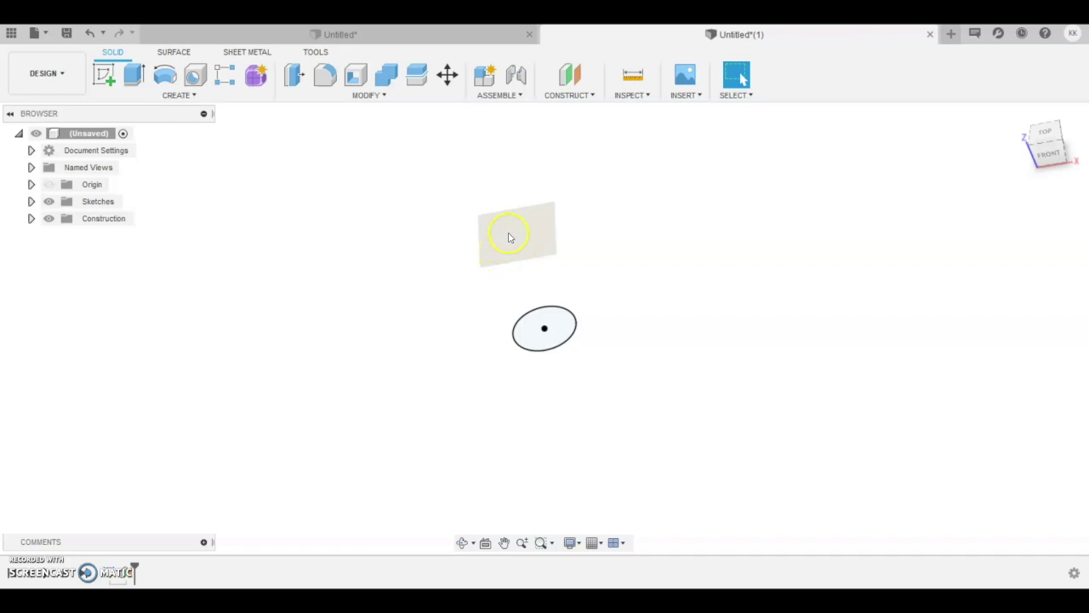
pyautogui.click(103, 77)
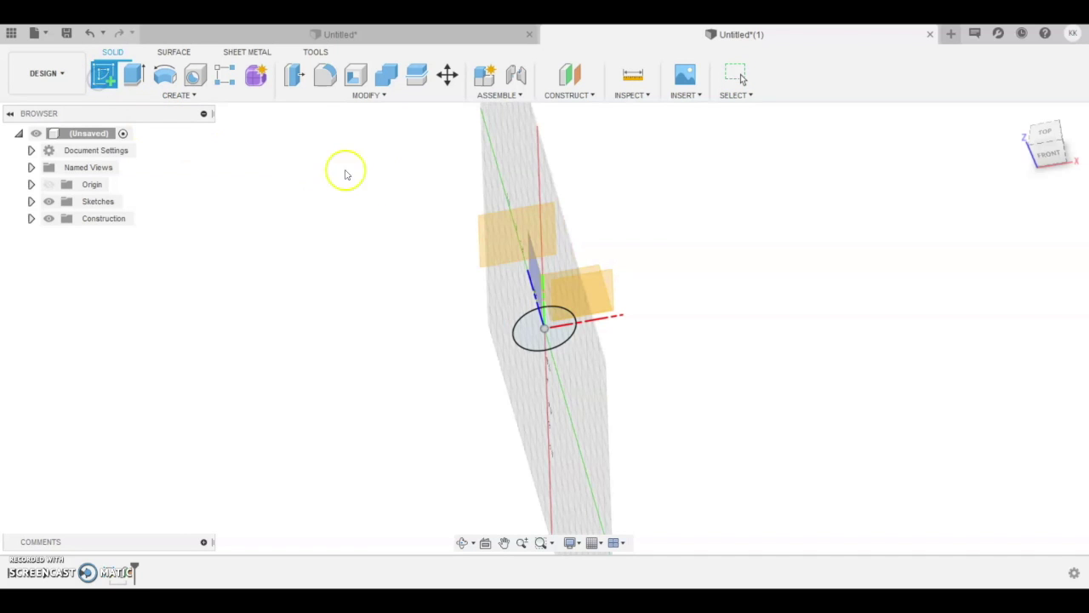
pyautogui.click(492, 248)
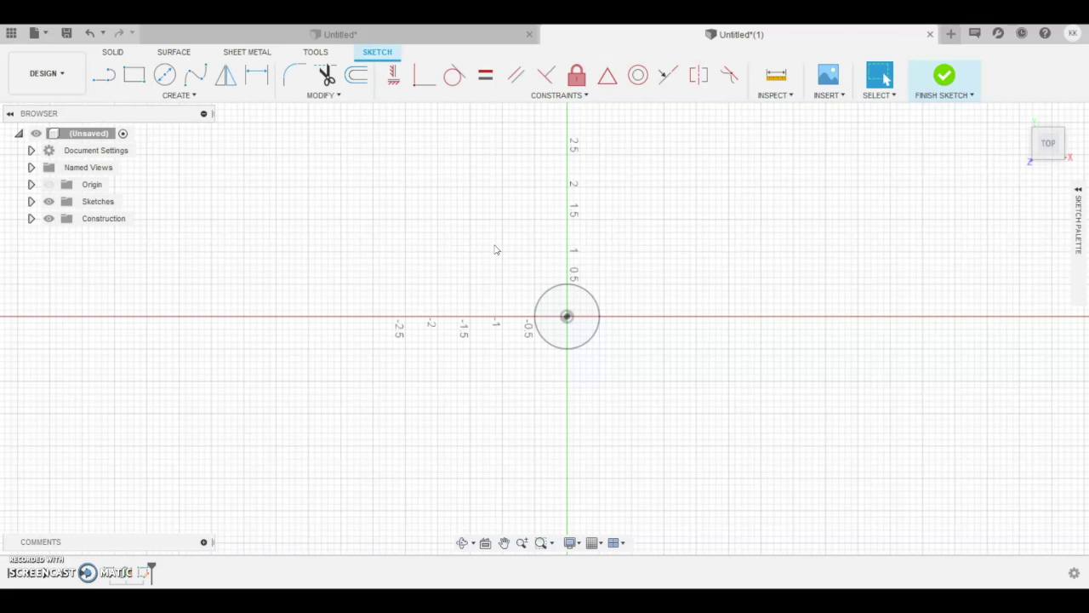
# - Draw a 4 in diameter circle centred on the origin and finish the sketch
pyautogui.click(165, 77)
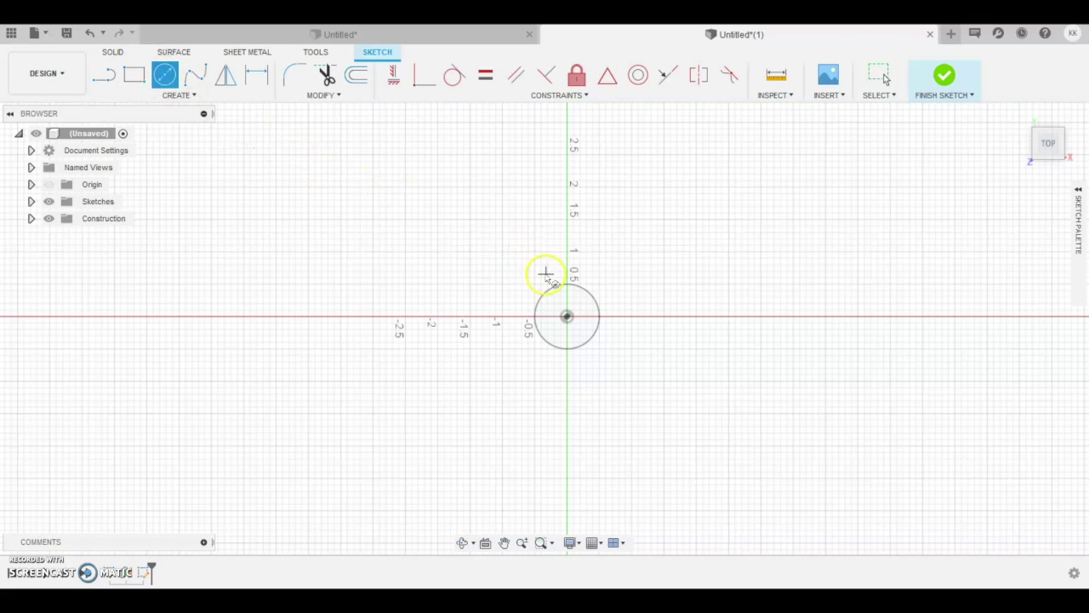
pyautogui.click(568, 318)
pyautogui.click(569, 319)
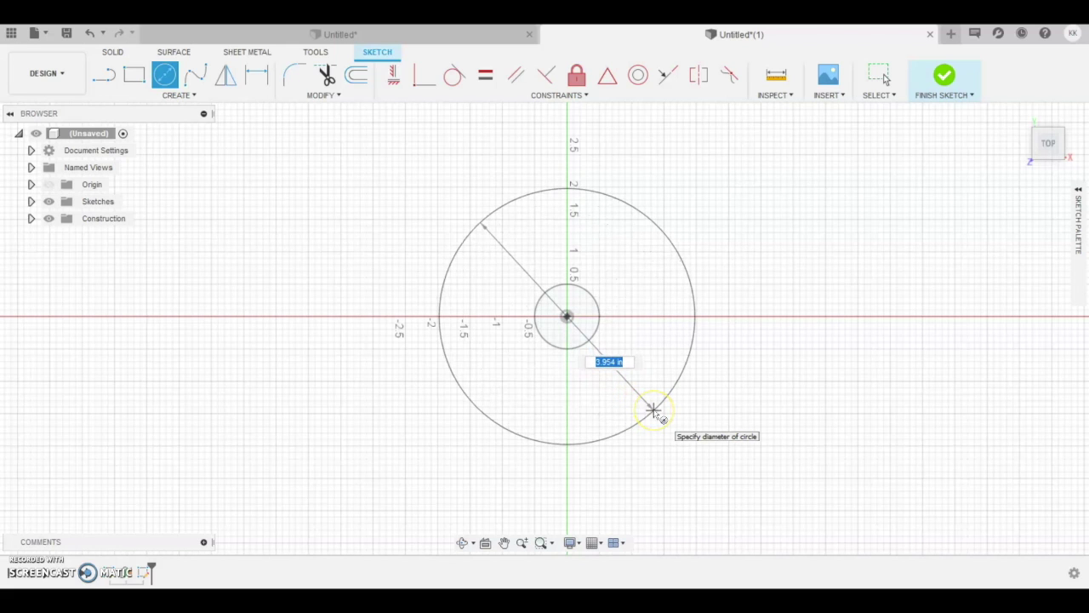
pyautogui.write('4')
pyautogui.press('Return')
pyautogui.press('Escape')
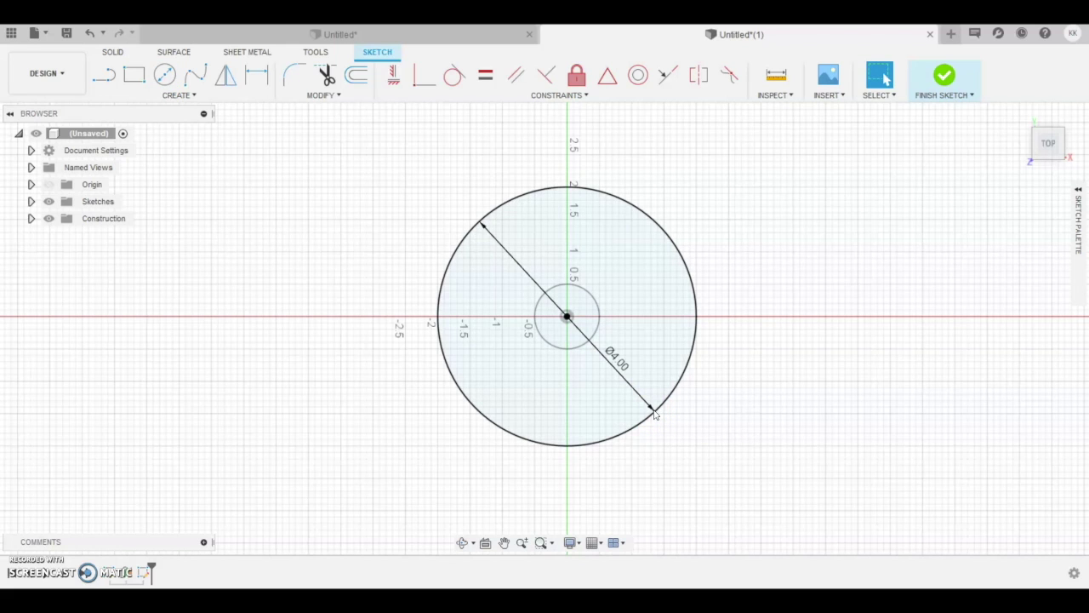
pyautogui.click(943, 77)
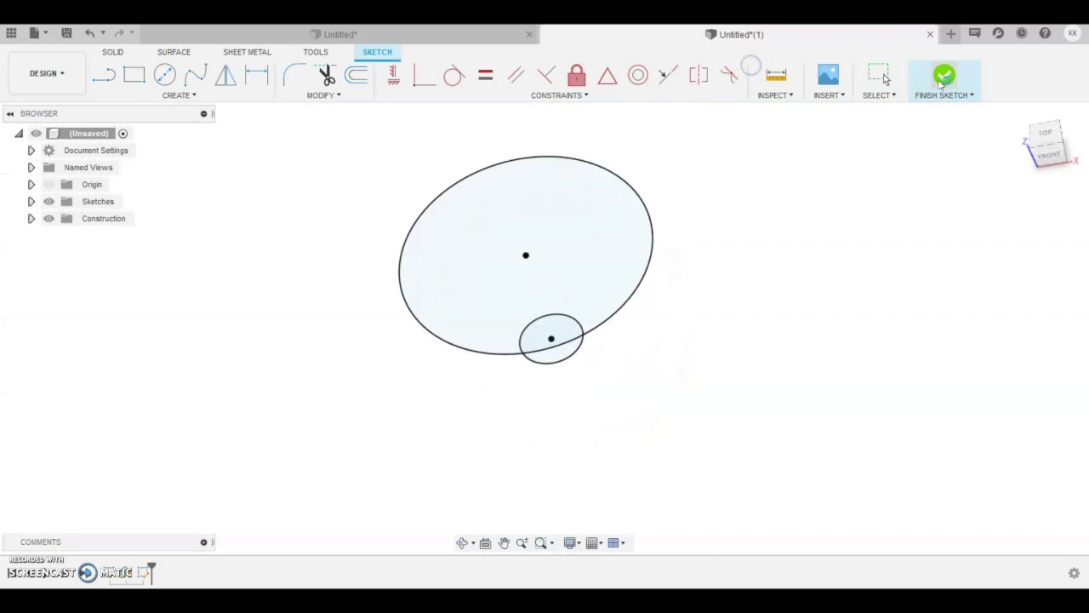
# - Construct another offset plane 3 in above the 4 in circle profile
pyautogui.click(462, 543)
pyautogui.moveTo(372, 311); pyautogui.dragTo(390, 199)
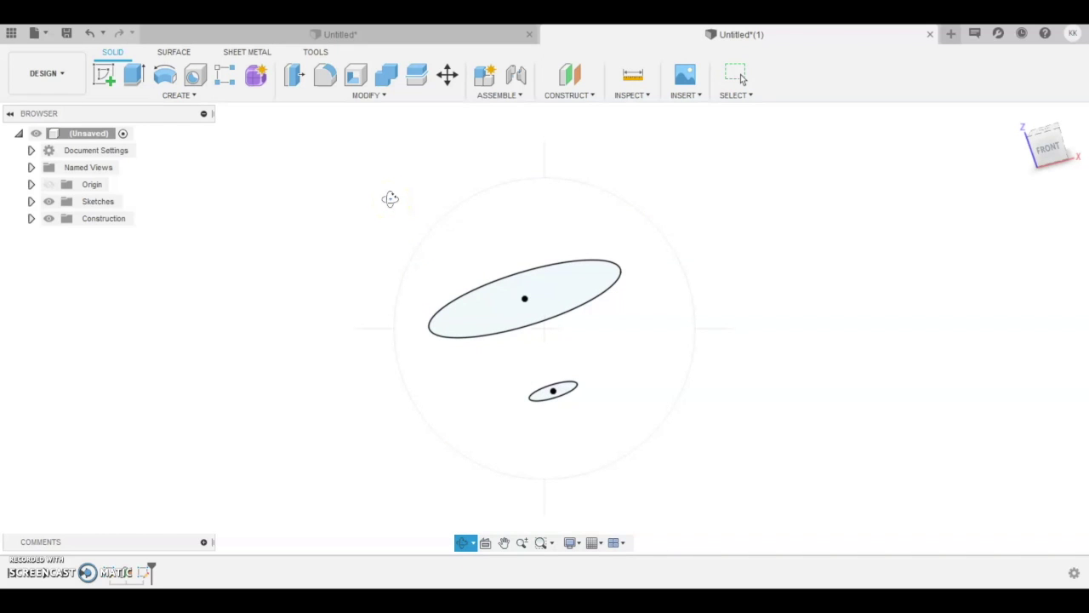
pyautogui.click(579, 93)
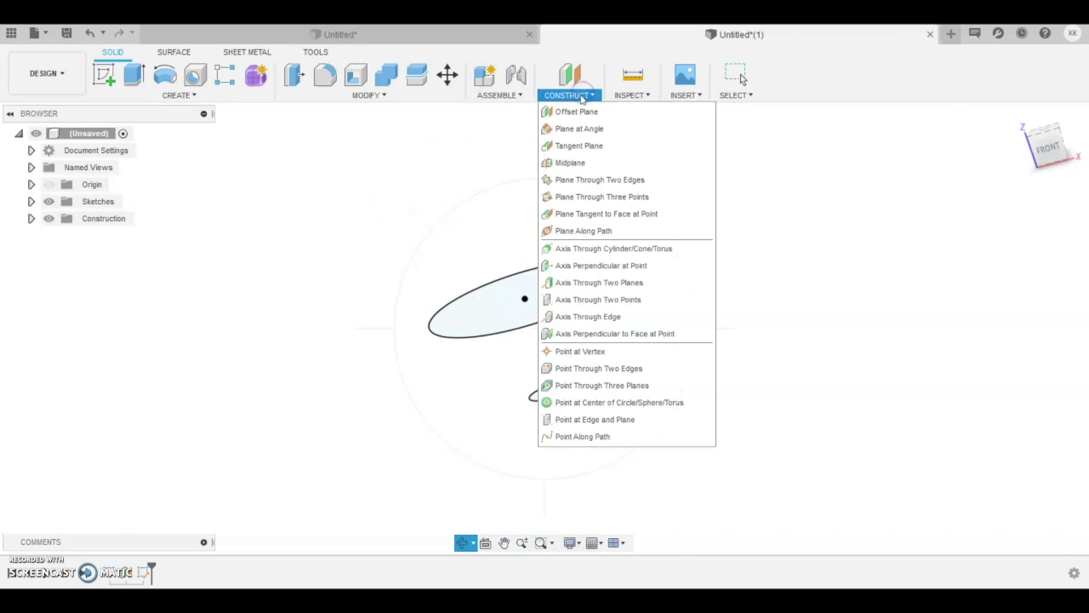
pyautogui.click(584, 111)
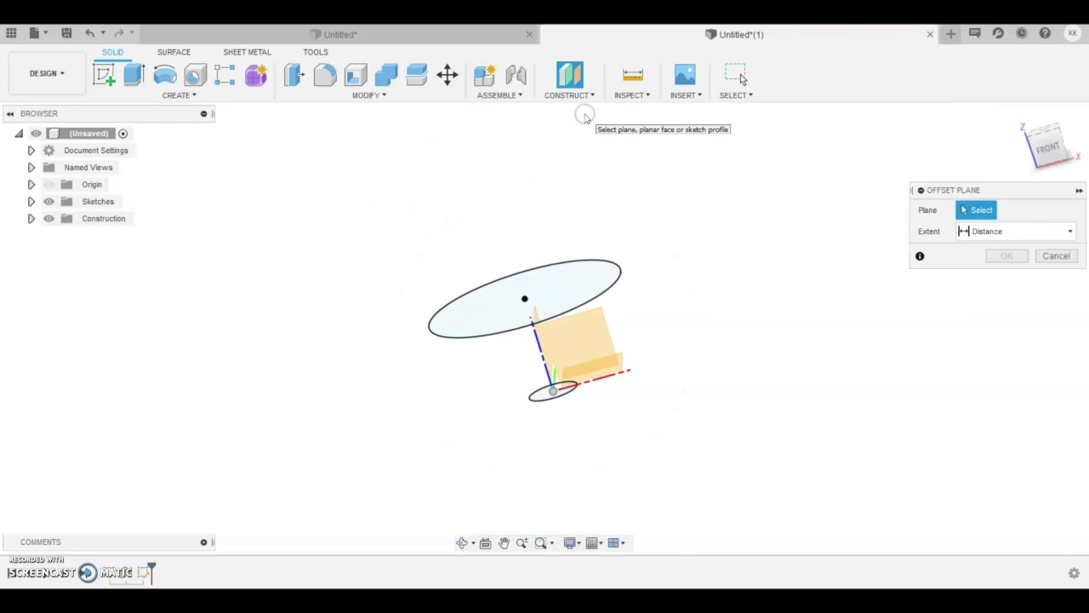
pyautogui.click(615, 290)
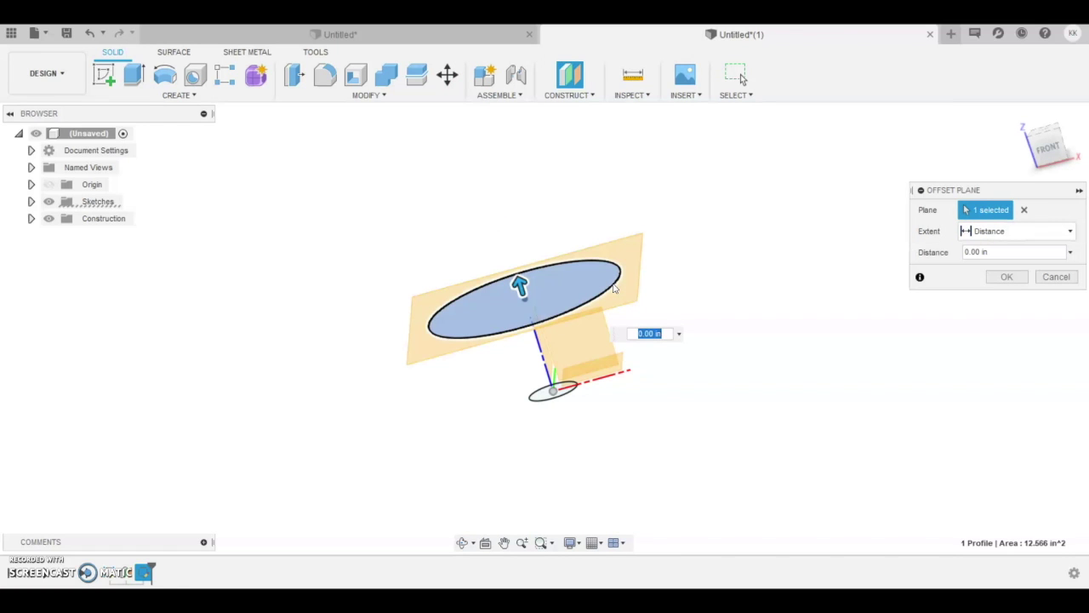
pyautogui.click(965, 252)
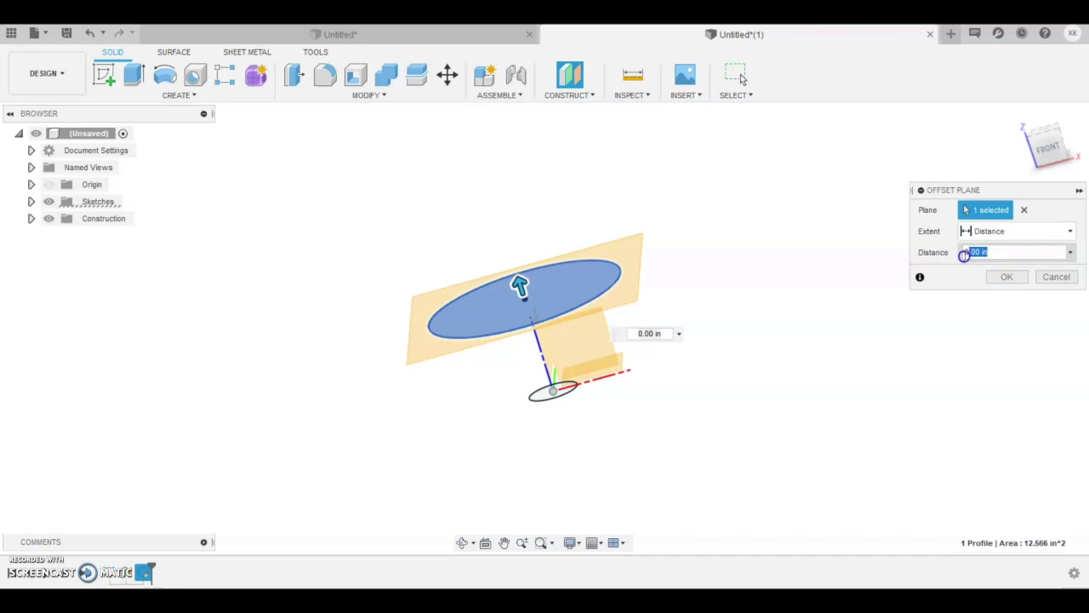
pyautogui.write('3')
pyautogui.press('Return')
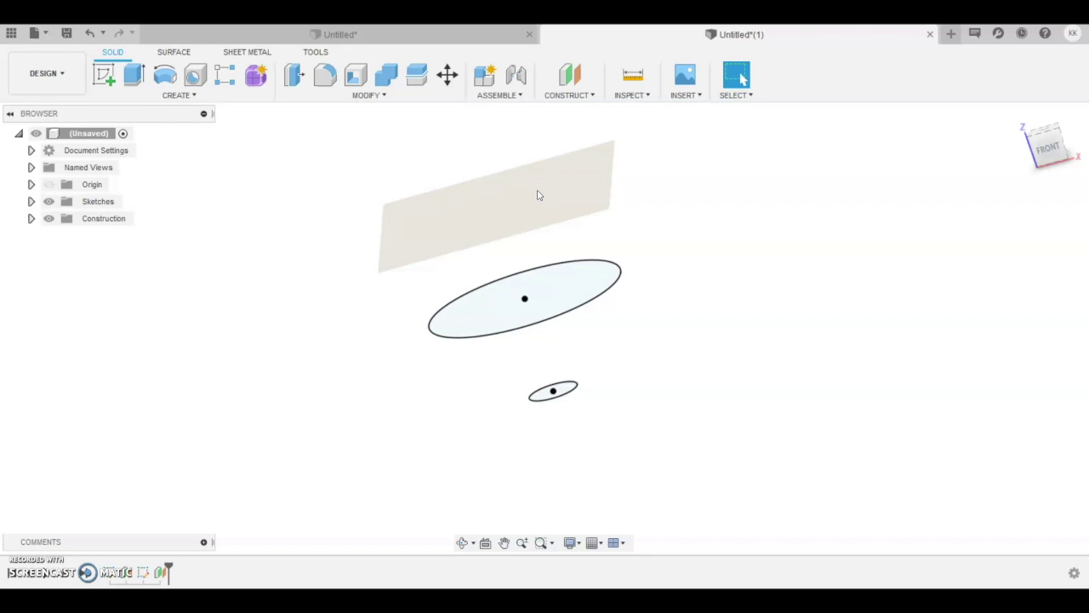
# - Start a new sketch on the offset plane above the 4 in circle
pyautogui.click(459, 182)
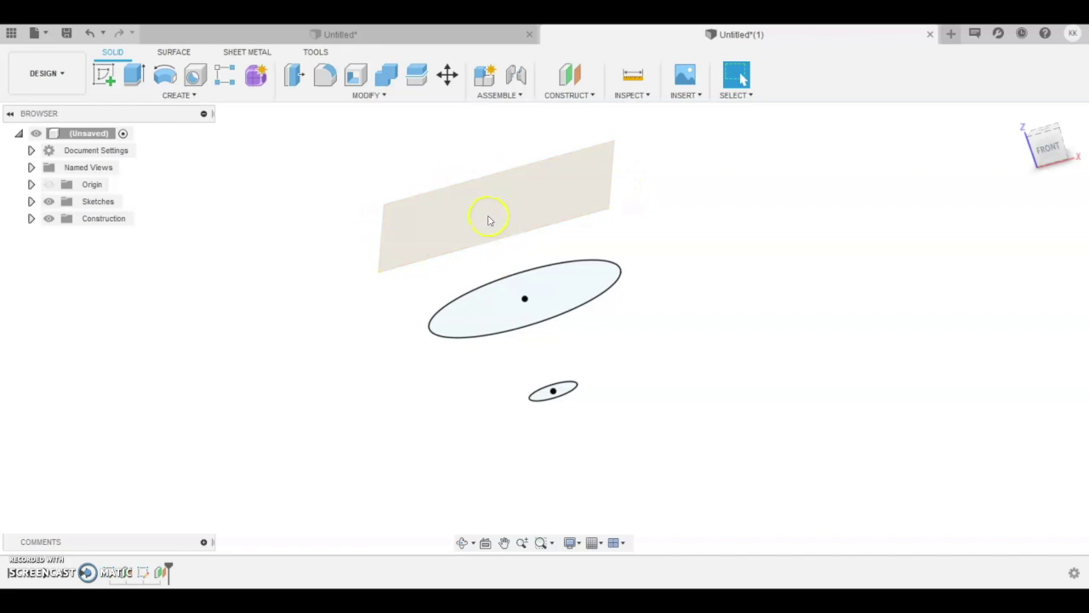
pyautogui.click(103, 75)
pyautogui.click(457, 202)
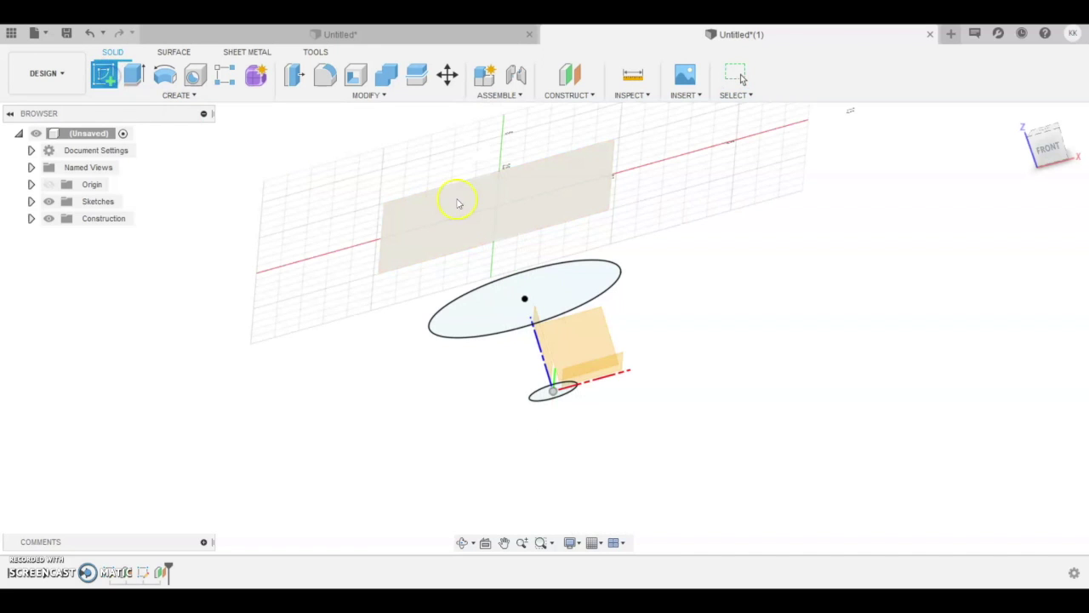
pyautogui.click(464, 217)
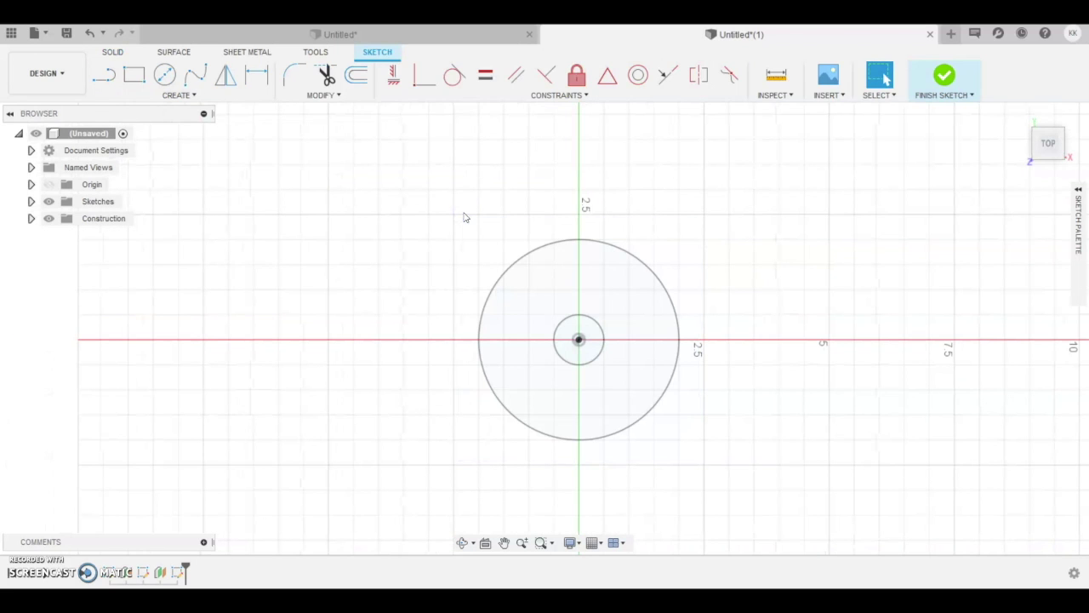
# - Draw a 1 in diameter circle centred on the origin and finish the sketch
pyautogui.click(165, 75)
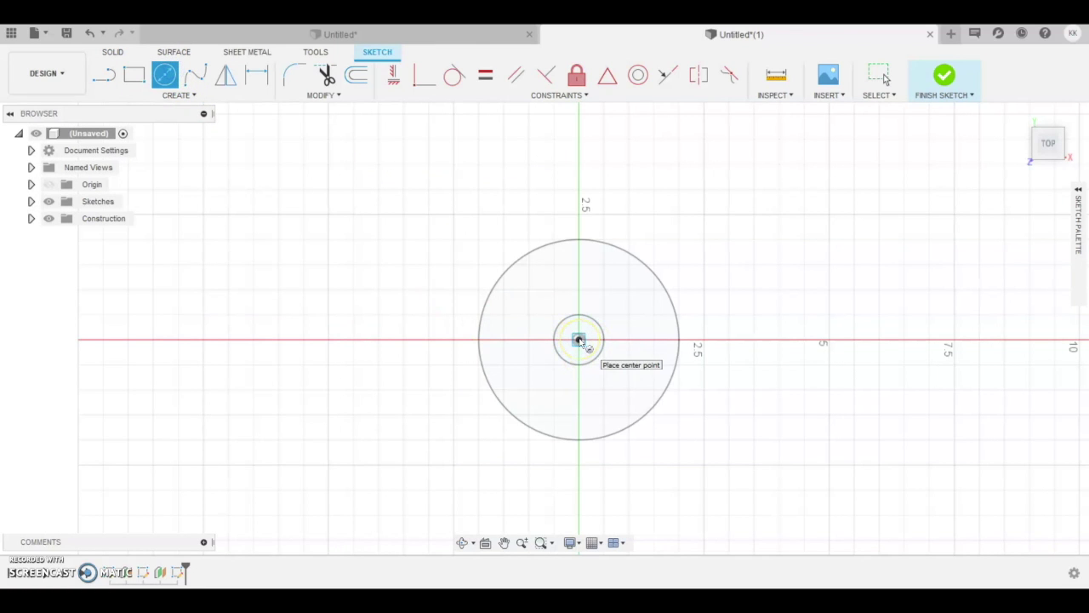
pyautogui.click(579, 340)
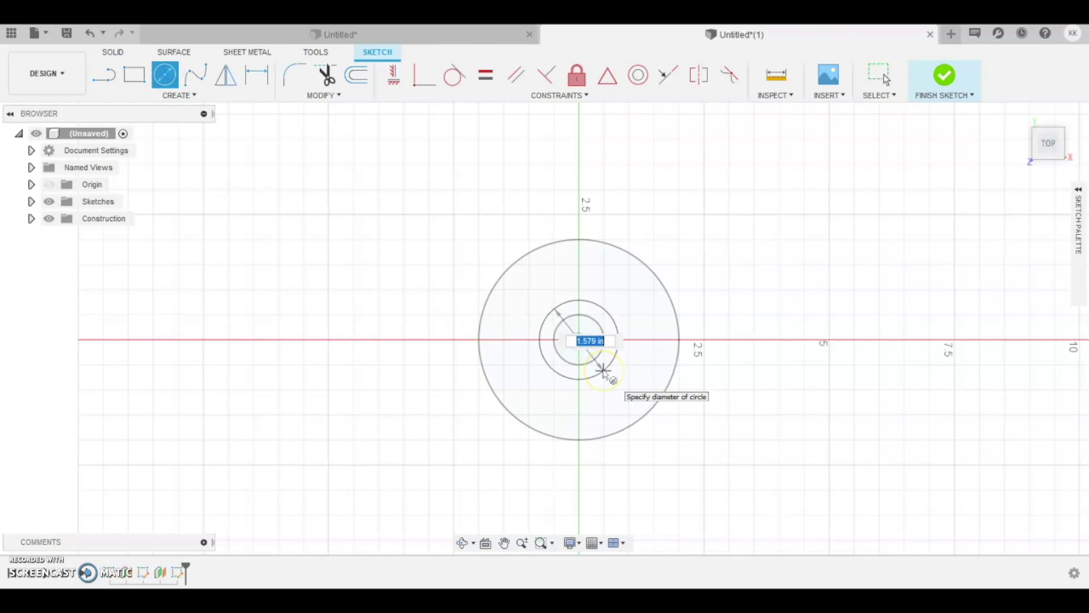
pyautogui.write('1')
pyautogui.press('Return')
pyautogui.press('Escape')
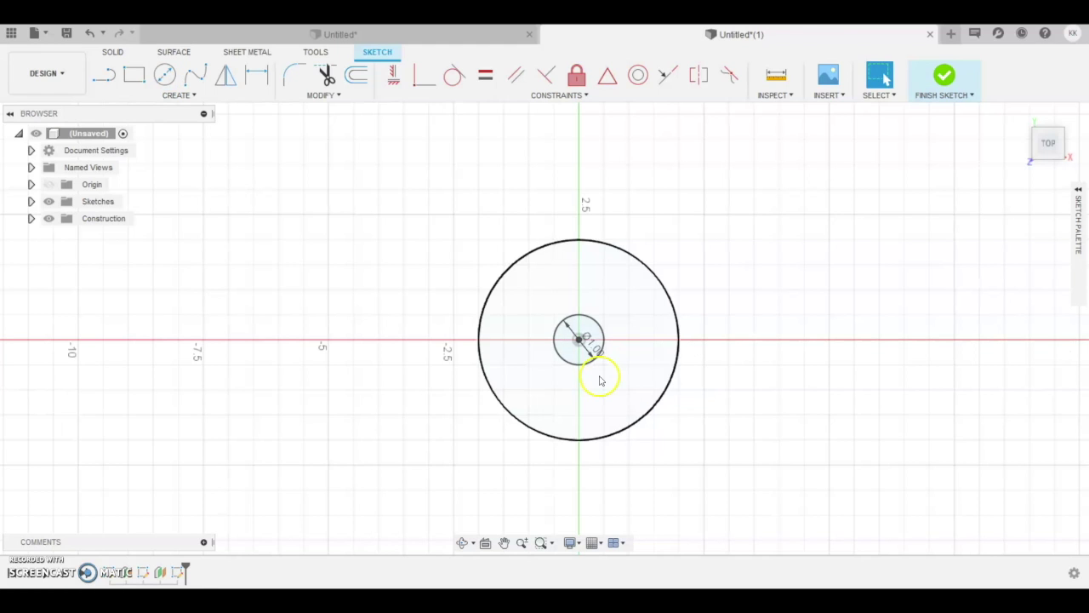
pyautogui.click(957, 85)
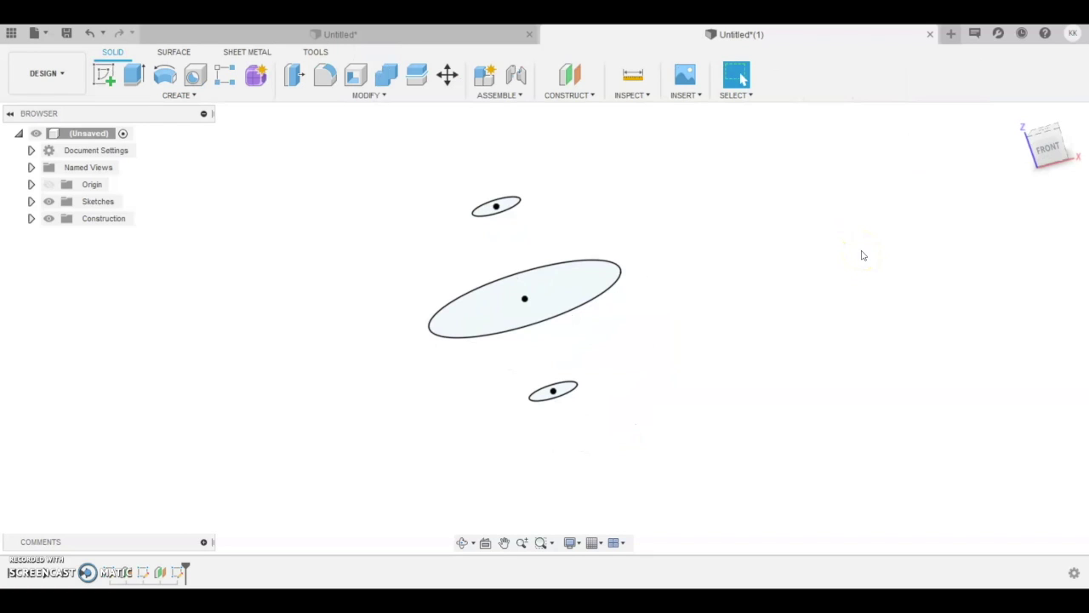
# - Loft a new body through the lower small circle, the 4 in circle and the upper small circle
pyautogui.click(192, 96)
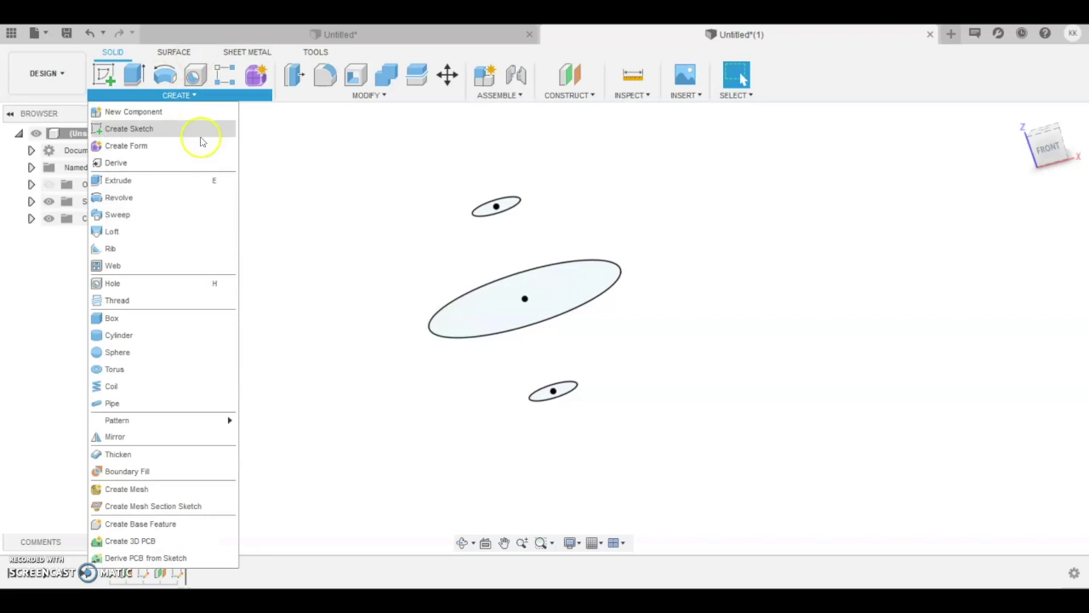
pyautogui.click(177, 231)
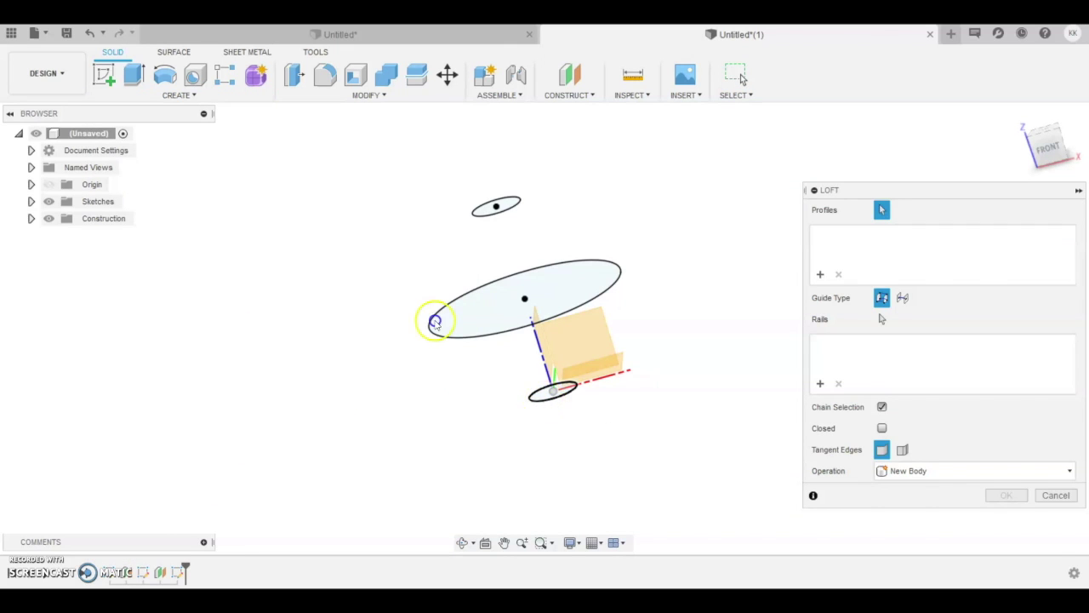
pyautogui.click(545, 396)
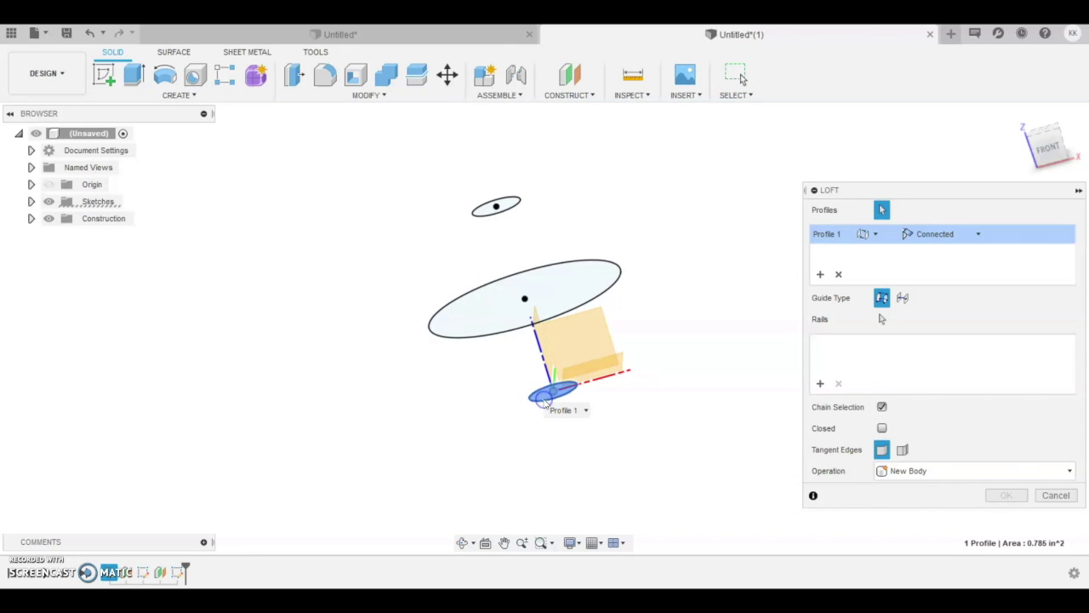
pyautogui.click(501, 333)
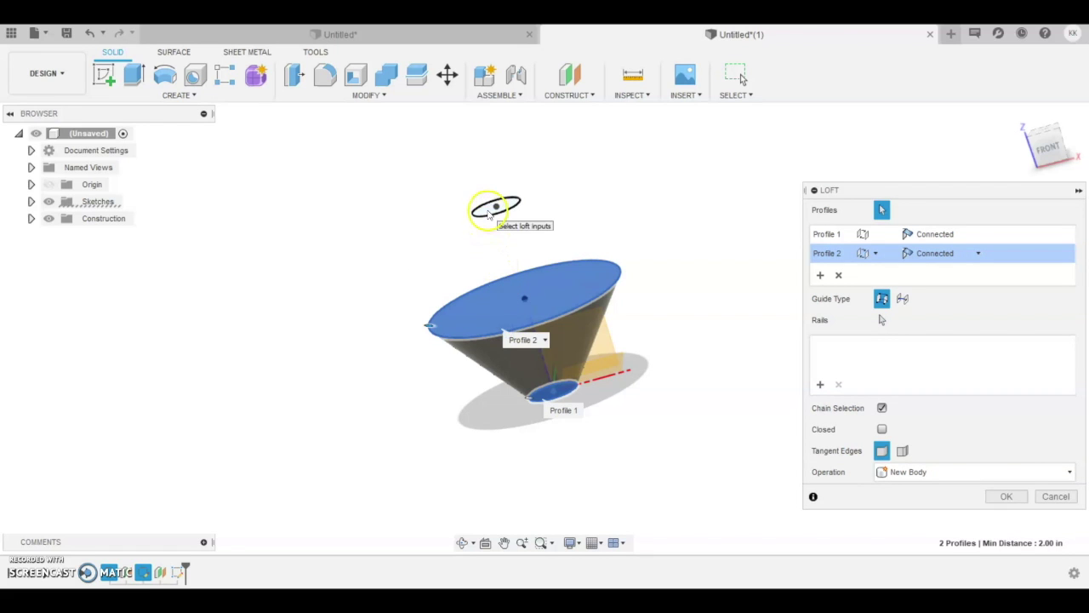
pyautogui.click(490, 212)
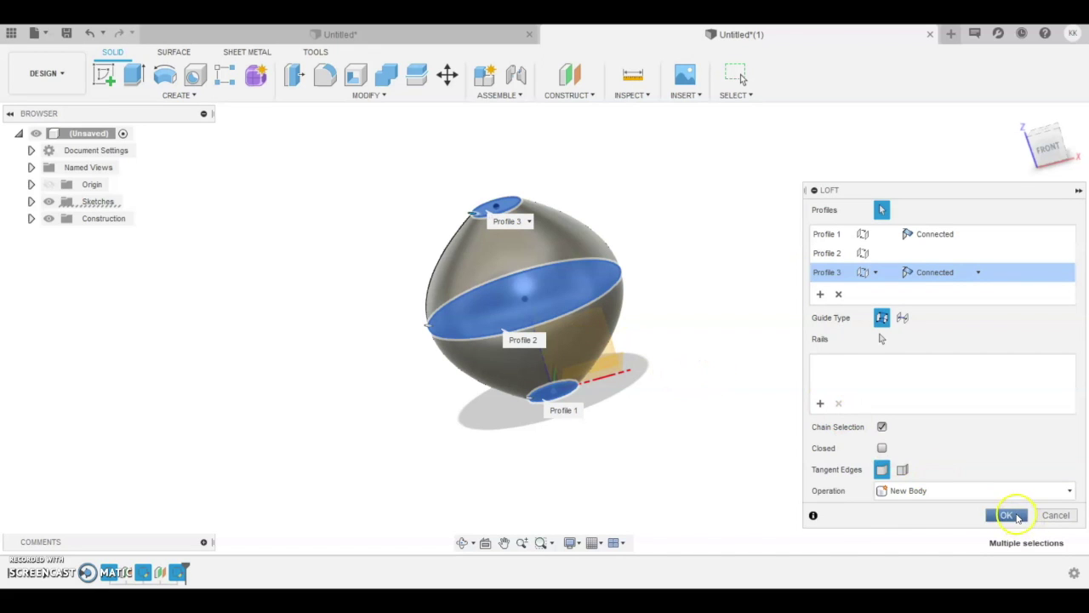
pyautogui.click(1009, 516)
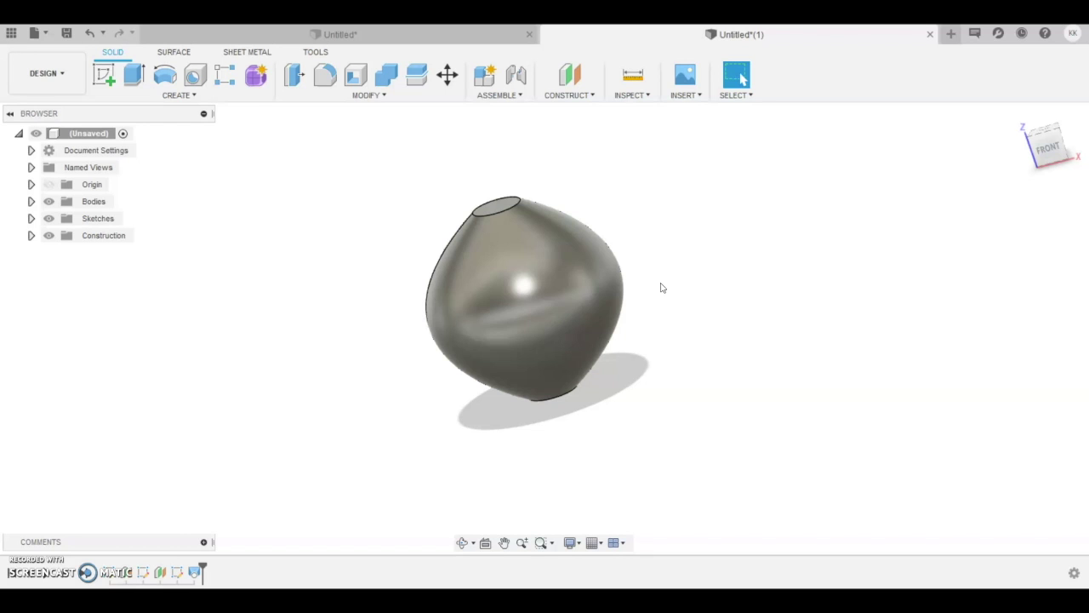
# - Start a centre diameter circle sketch on the small flat face at the top of the lofted body
pyautogui.scroll(2, 660, 234)
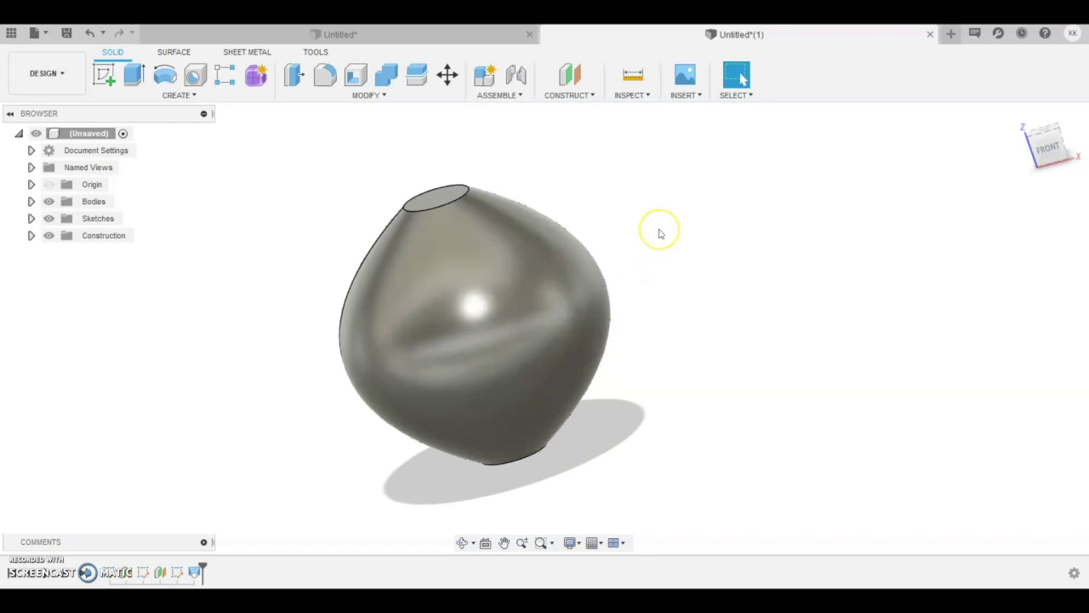
pyautogui.scroll(-7, 659, 234)
pyautogui.scroll(5, 615, 166)
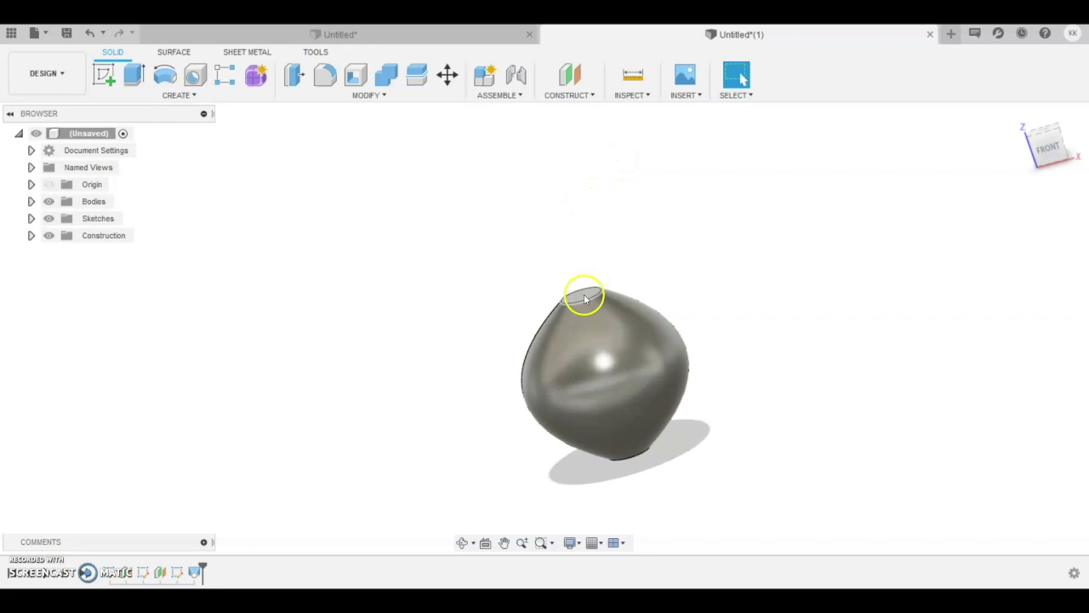
pyautogui.scroll(3, 579, 301)
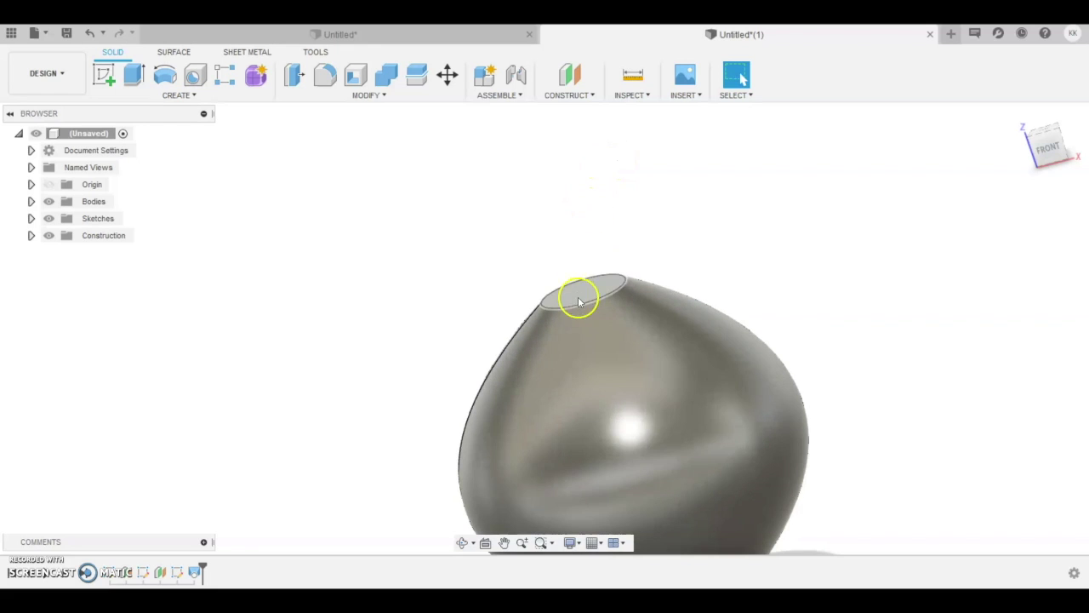
pyautogui.click(576, 294)
pyautogui.rightClick(578, 294)
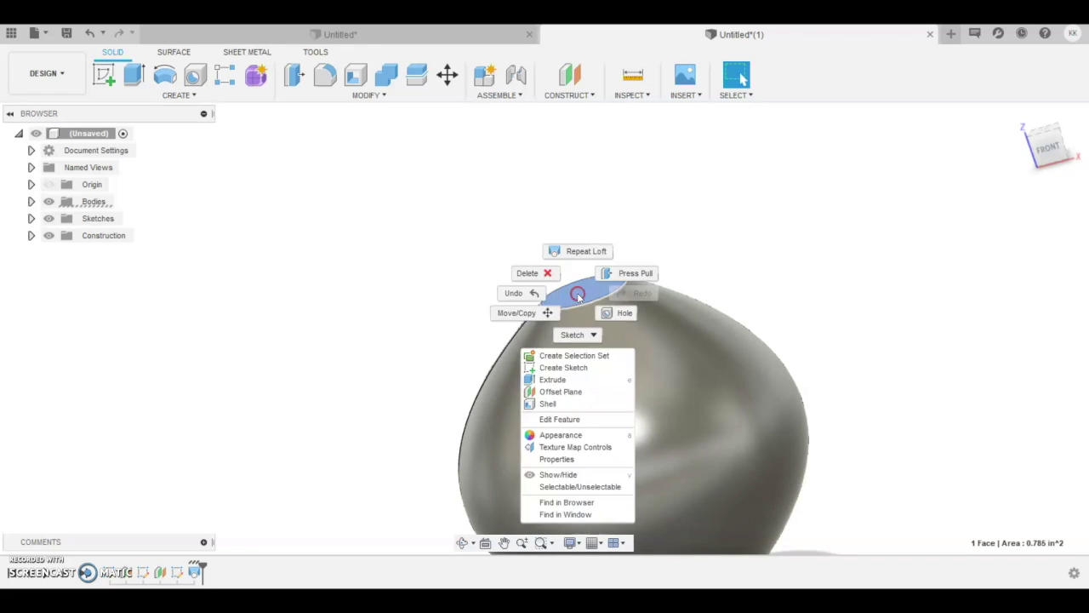
pyautogui.click(571, 335)
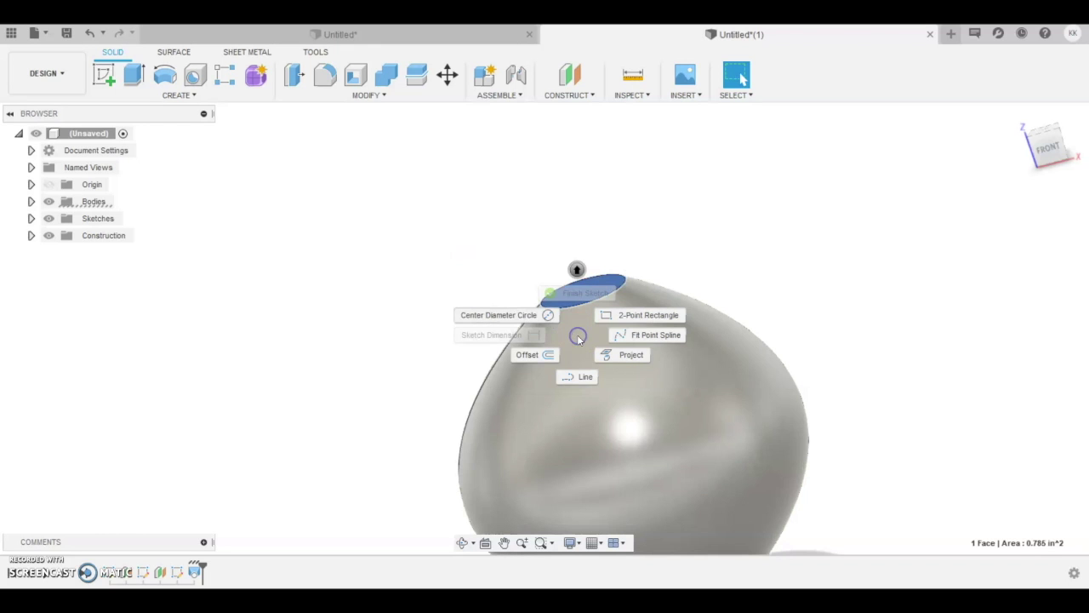
pyautogui.click(555, 316)
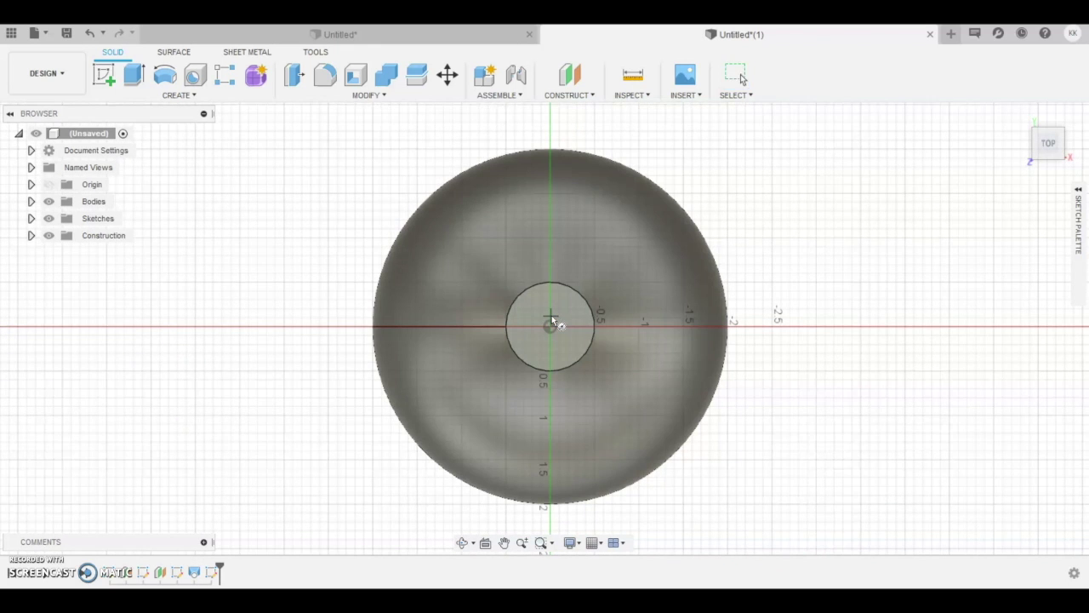
# - Draw a 1 in diameter circle centred on the body's top face and finish the sketch
pyautogui.moveTo(552, 323); pyautogui.dragTo(584, 362)
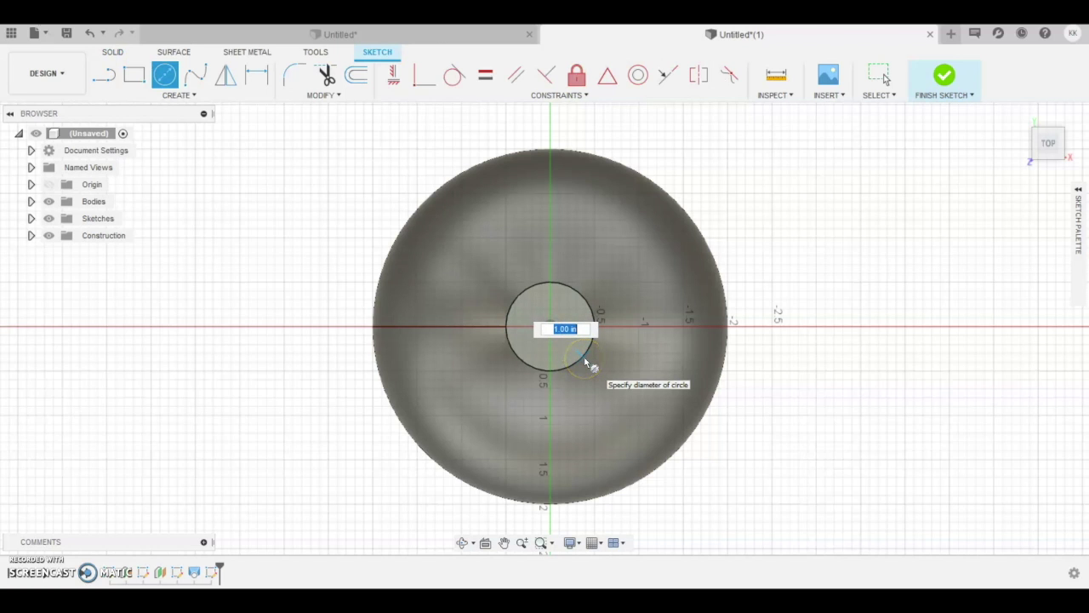
pyautogui.write('1')
pyautogui.press('Return')
pyautogui.press('Escape')
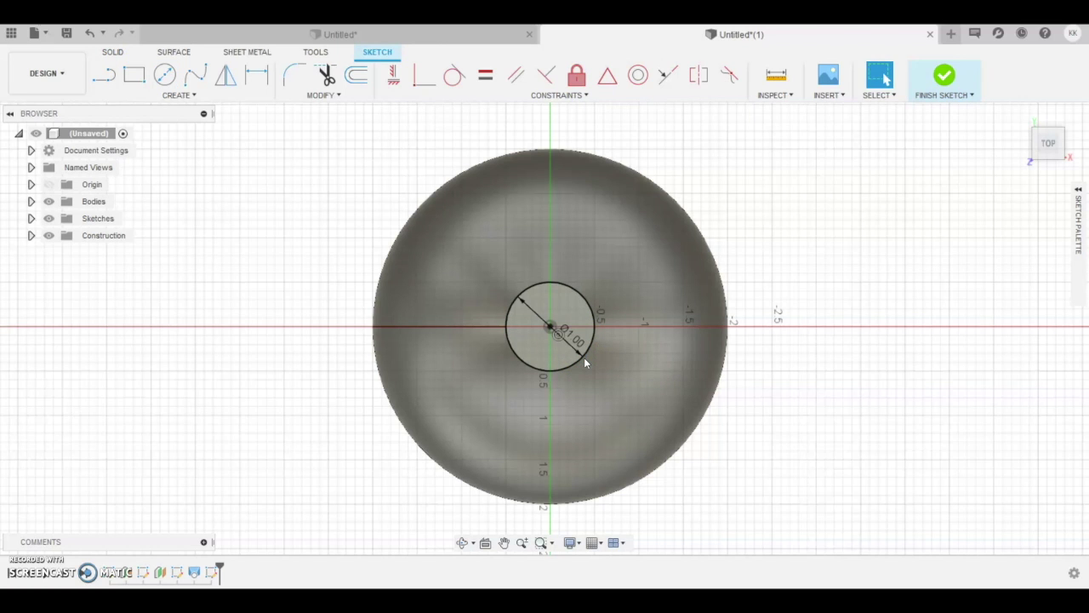
pyautogui.click(943, 77)
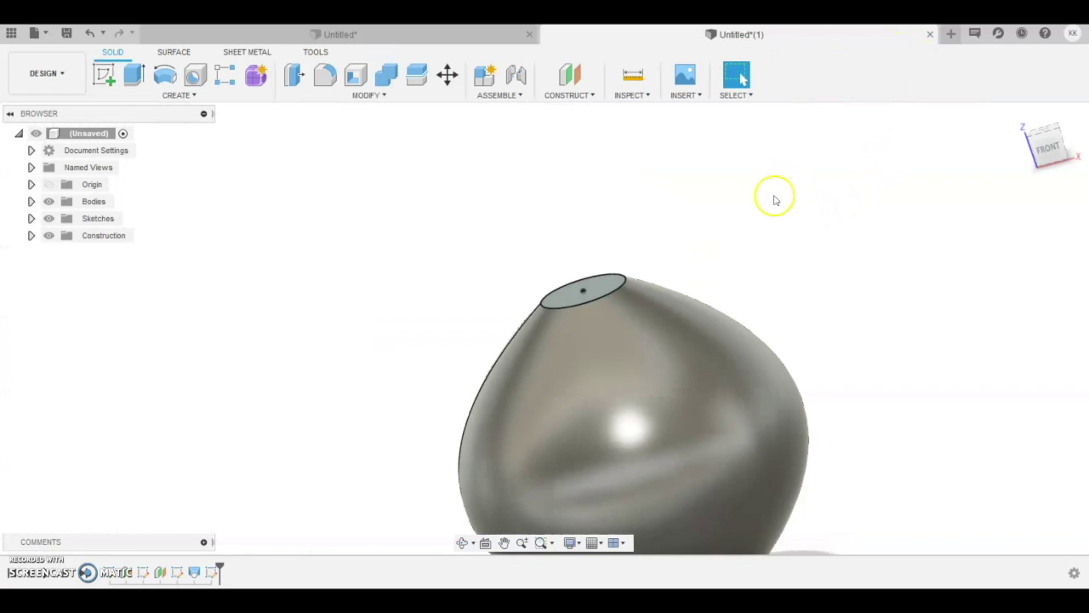
# - Construct an offset plane 2 in above the circle profile on the lofted body's top face
pyautogui.click(587, 95)
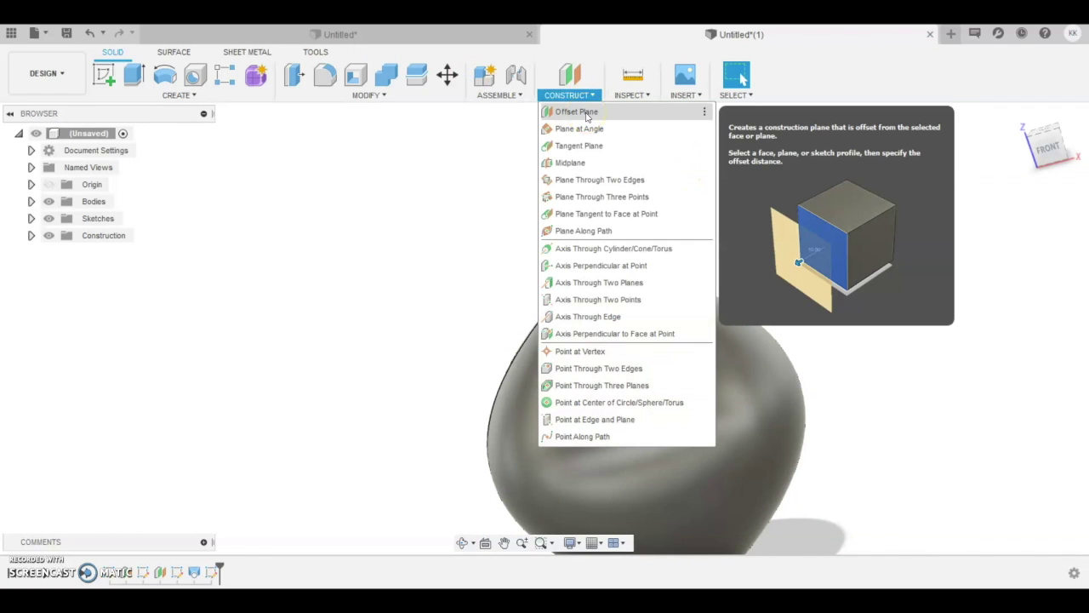
pyautogui.click(586, 116)
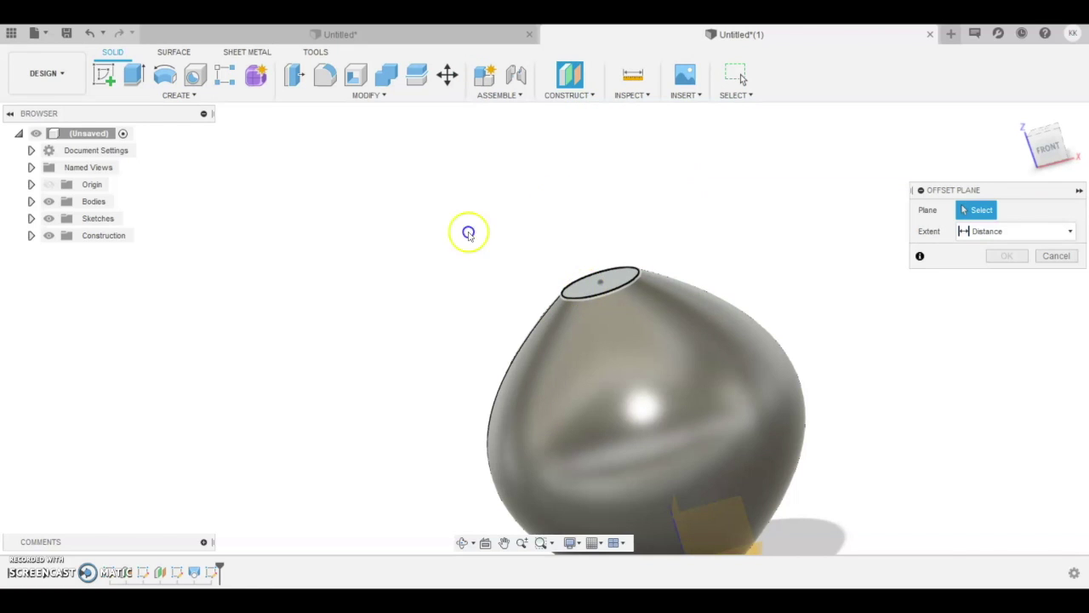
pyautogui.click(586, 292)
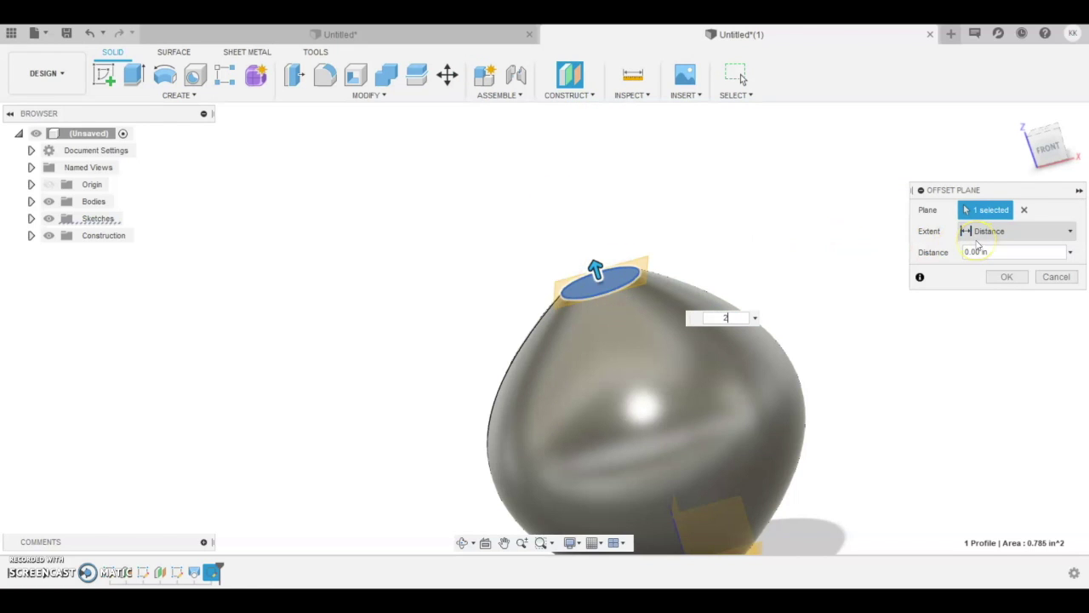
pyautogui.write('2')
pyautogui.press('Return')
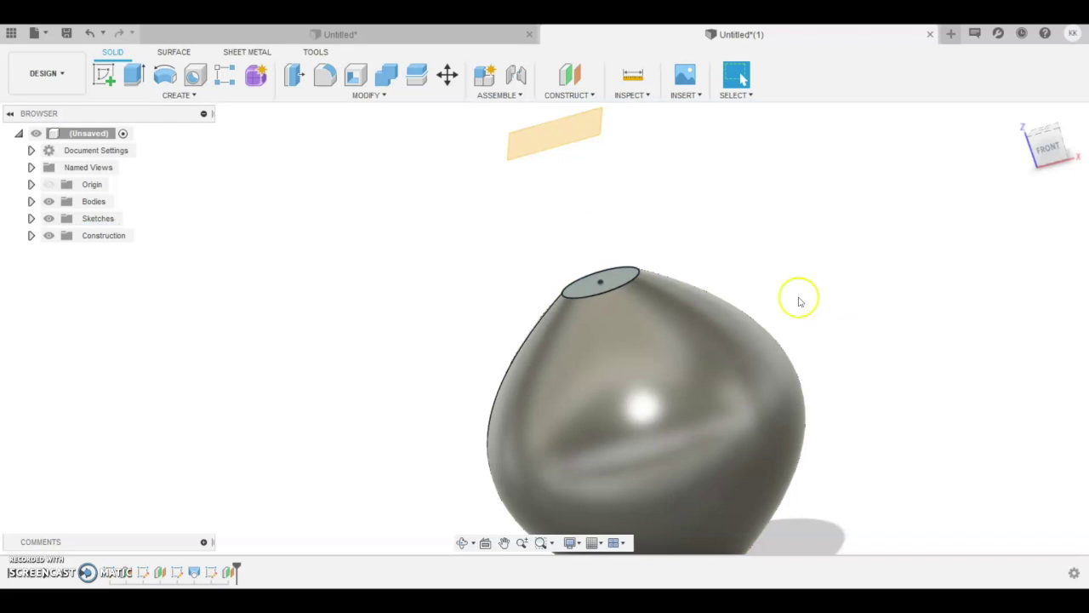
# - Sketch a 4 in diameter circle centred on the origin on the offset plane above the body, and finish the sketch
pyautogui.scroll(-4, 797, 297)
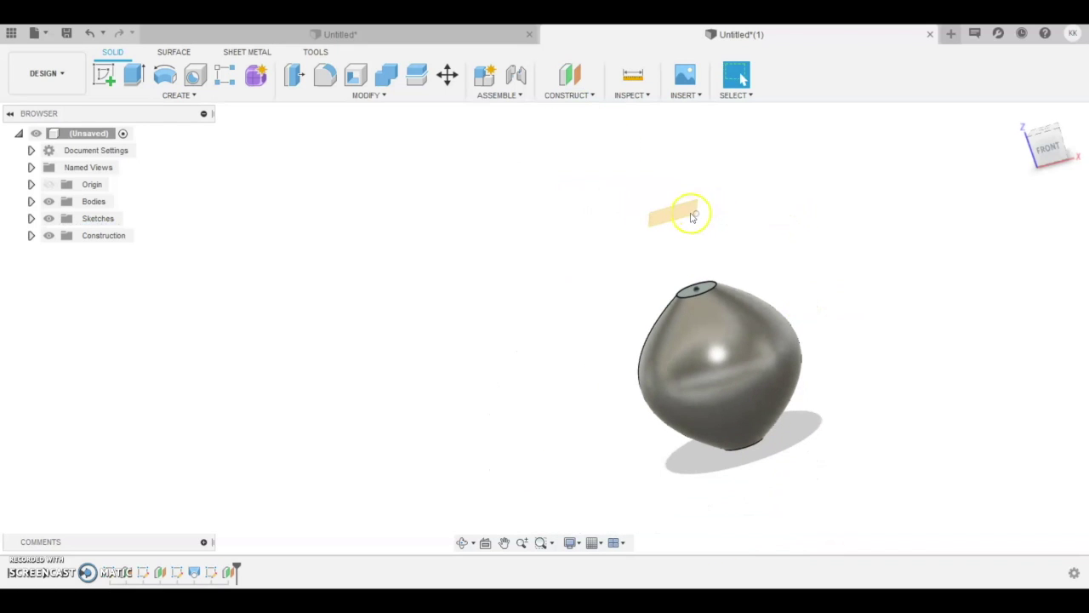
pyautogui.click(103, 75)
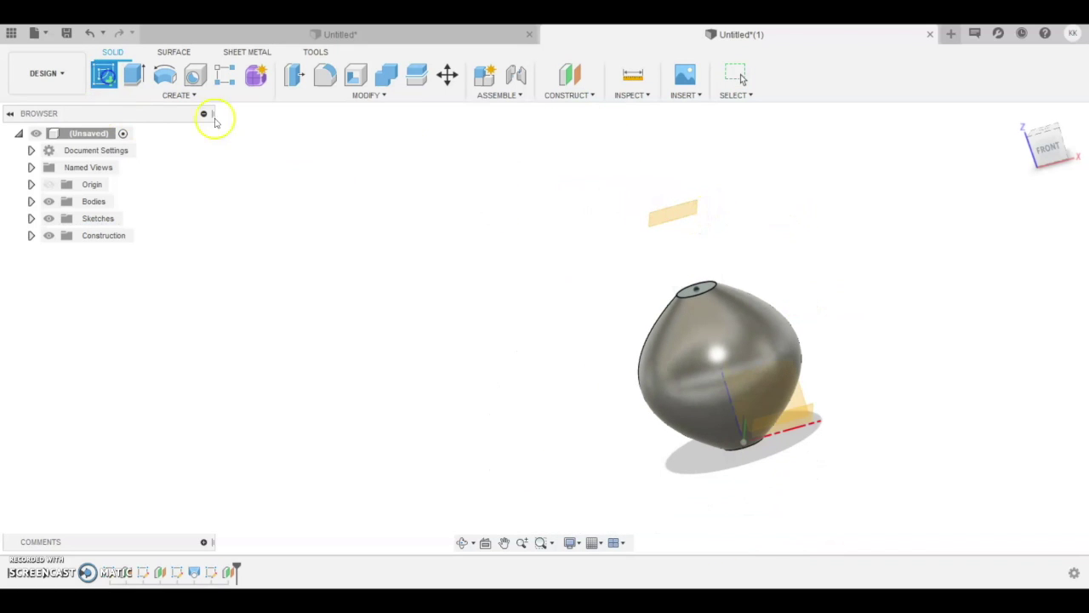
pyautogui.click(663, 221)
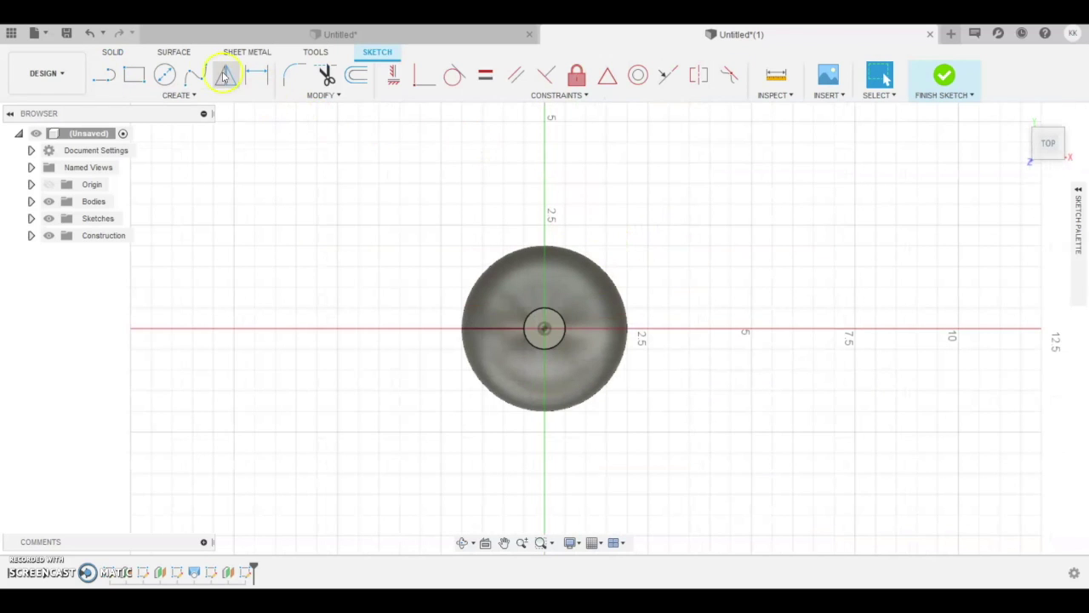
pyautogui.click(166, 75)
pyautogui.click(545, 330)
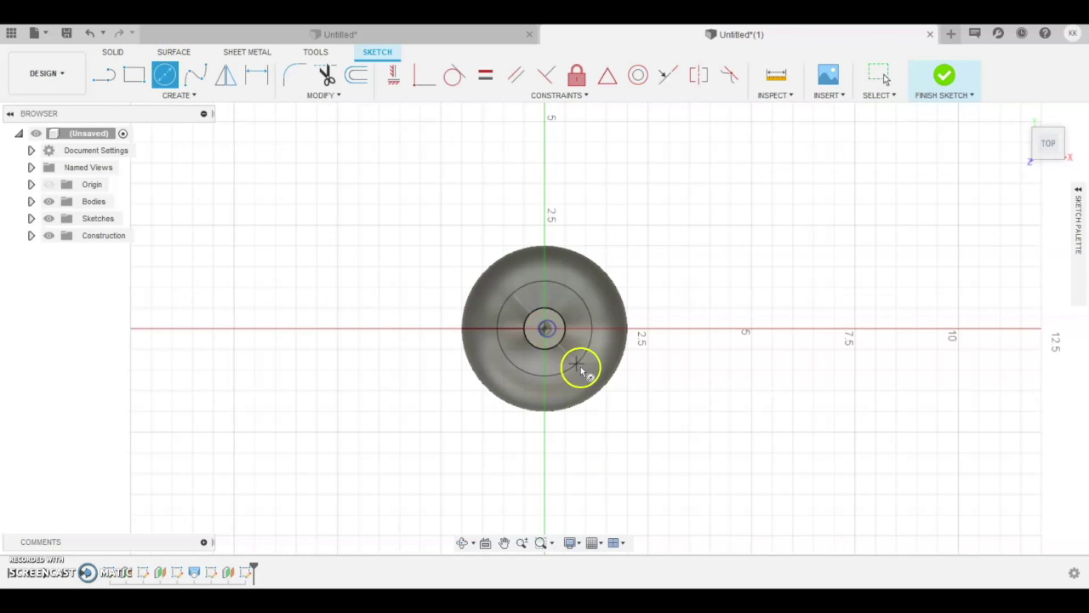
pyautogui.write('4')
pyautogui.press('Return')
pyautogui.press('Escape')
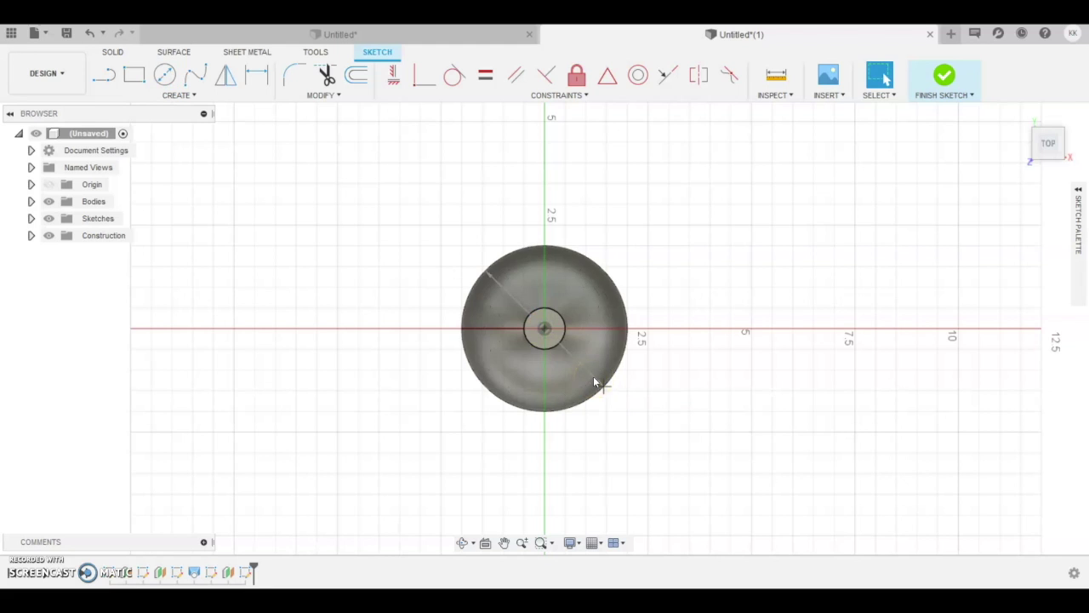
pyautogui.click(939, 77)
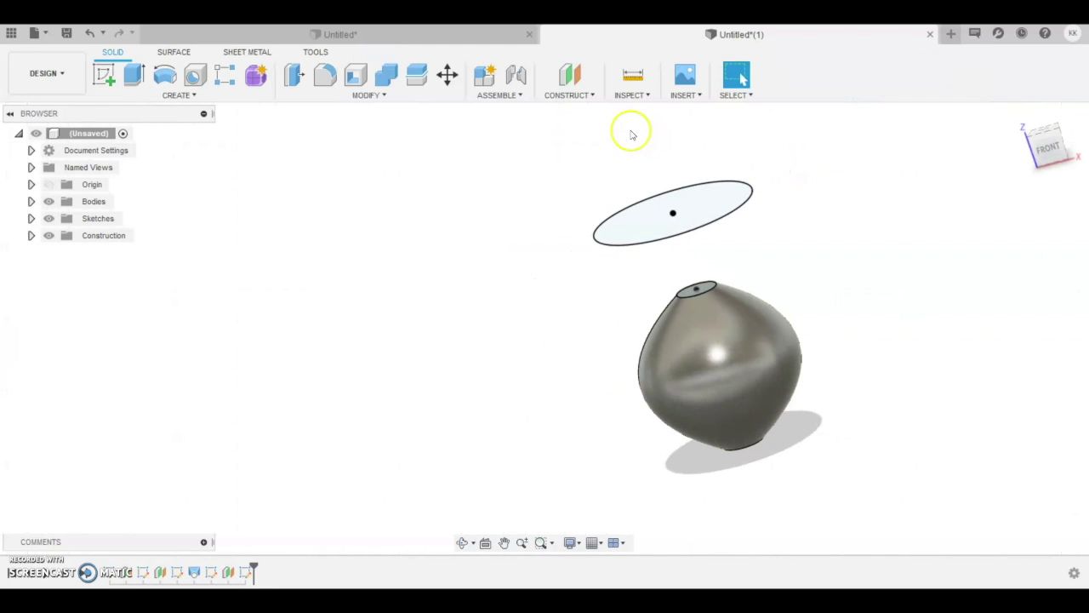
# - Construct an offset plane 2 in above the 4 in circle profile
pyautogui.click(591, 95)
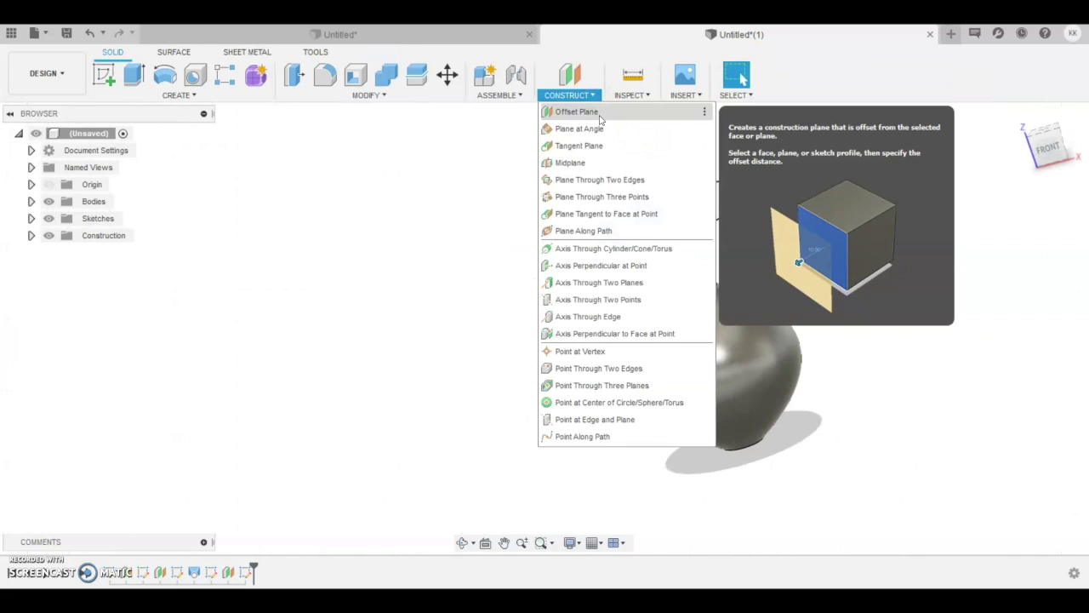
pyautogui.click(599, 117)
pyautogui.click(652, 215)
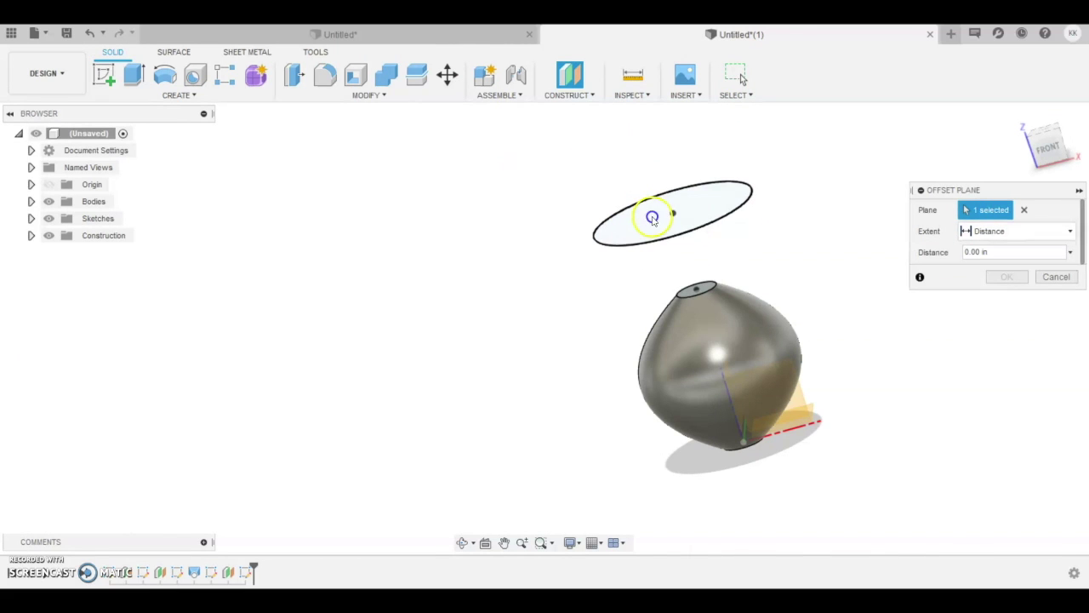
pyautogui.click(628, 190)
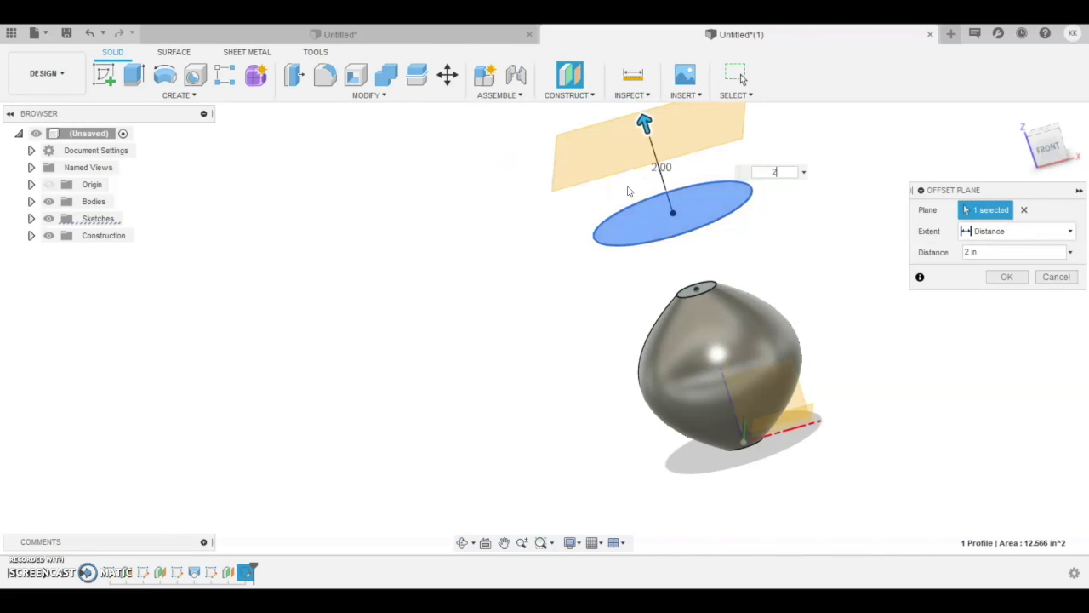
pyautogui.press('Return')
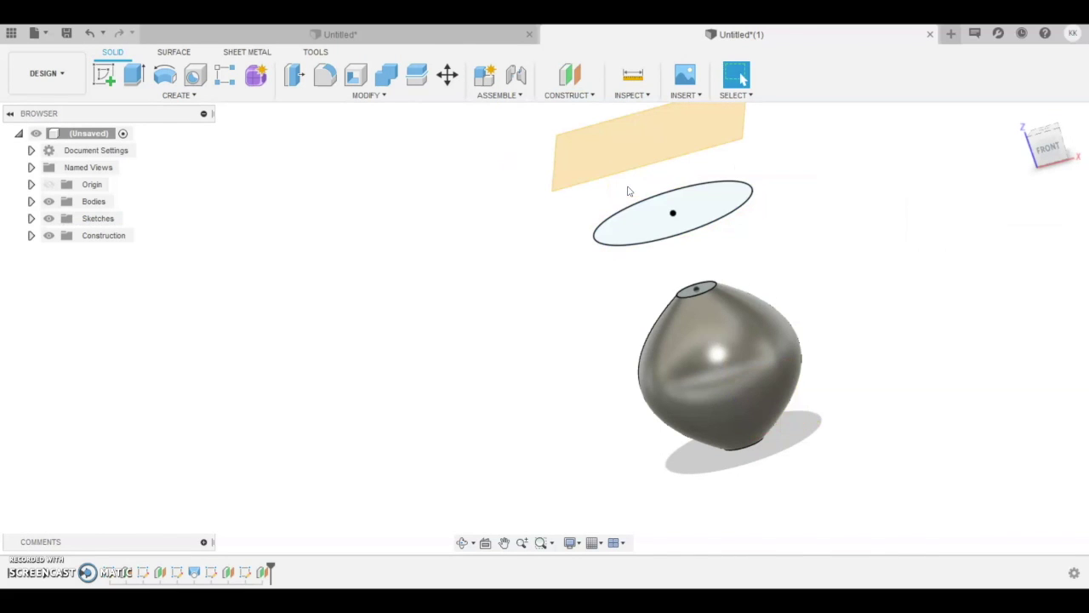
# - Sketch a 1 in diameter circle centred on the origin on the topmost offset plane, and finish the sketch
pyautogui.click(103, 75)
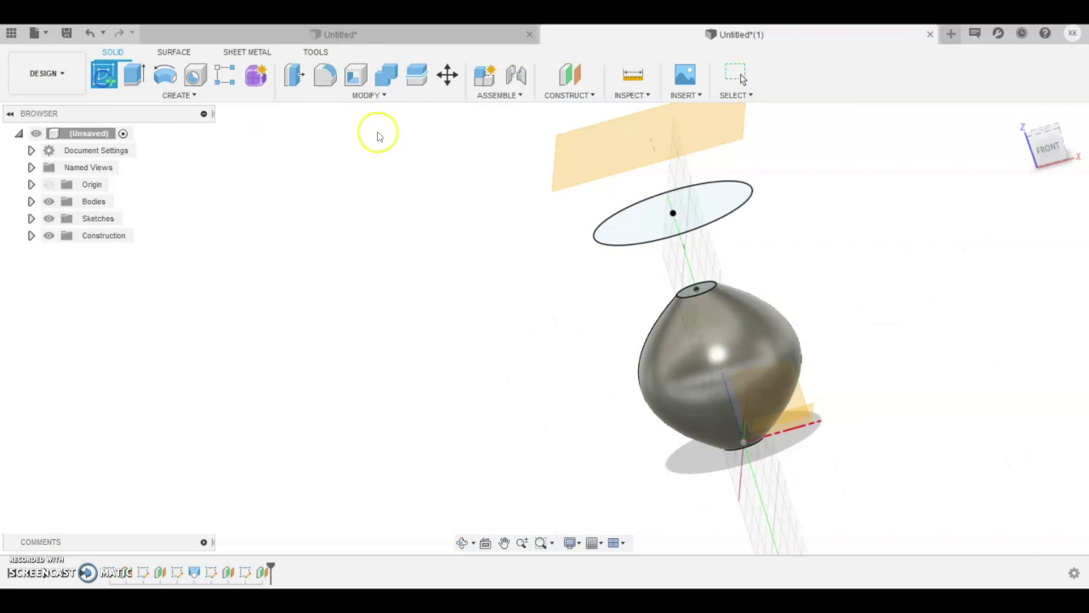
pyautogui.click(599, 145)
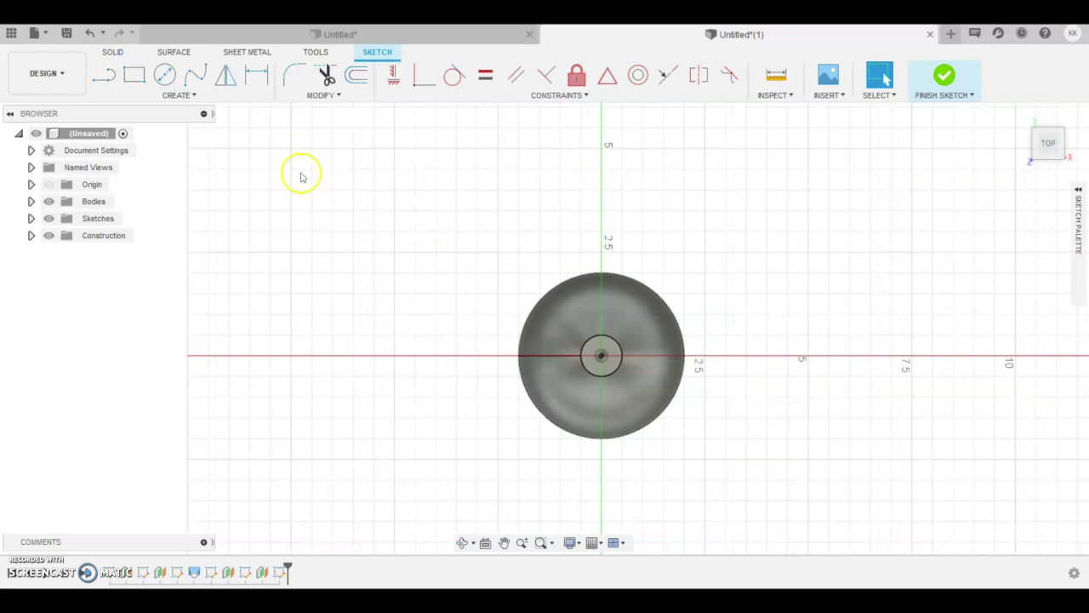
pyautogui.click(165, 74)
pyautogui.click(601, 355)
pyautogui.click(626, 377)
pyautogui.press('Escape')
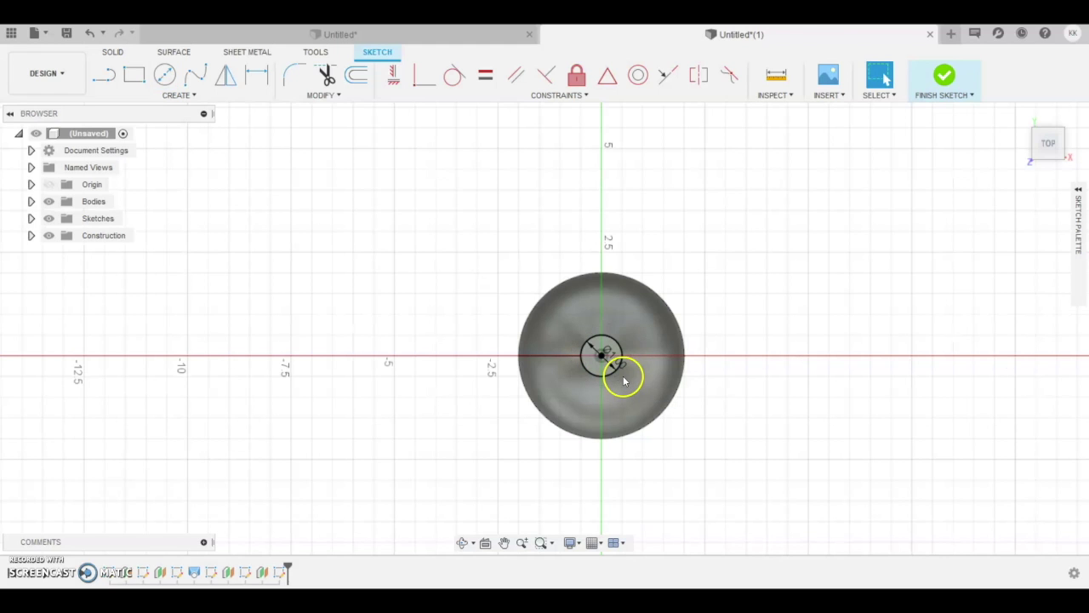
pyautogui.click(944, 75)
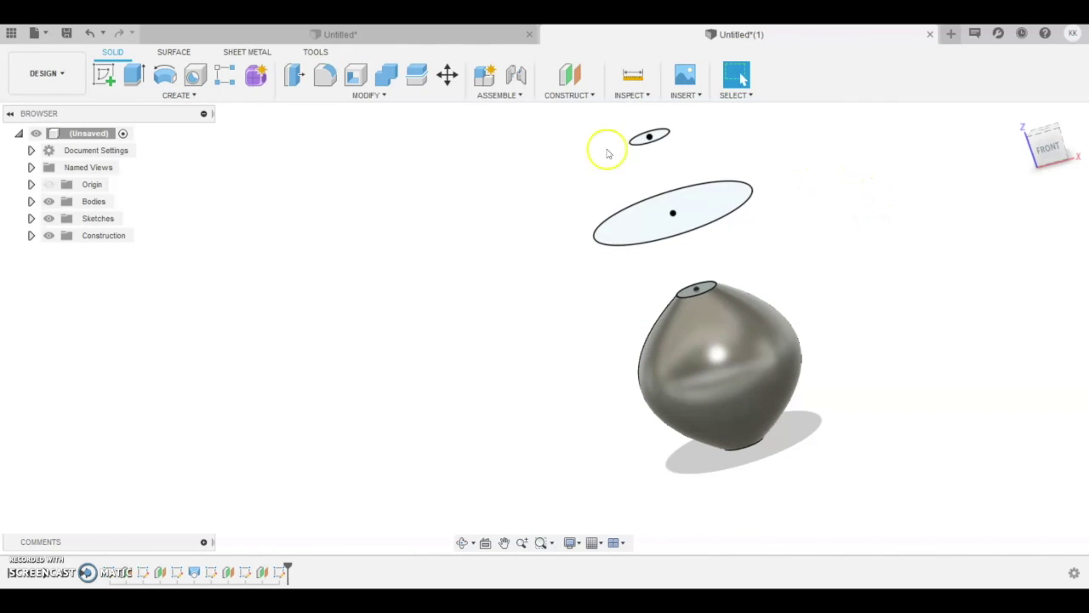
# - Loft the upper bulb through the neck circle, the 4 in circle and the topmost 1 in circle, using the Join operation
pyautogui.click(176, 95)
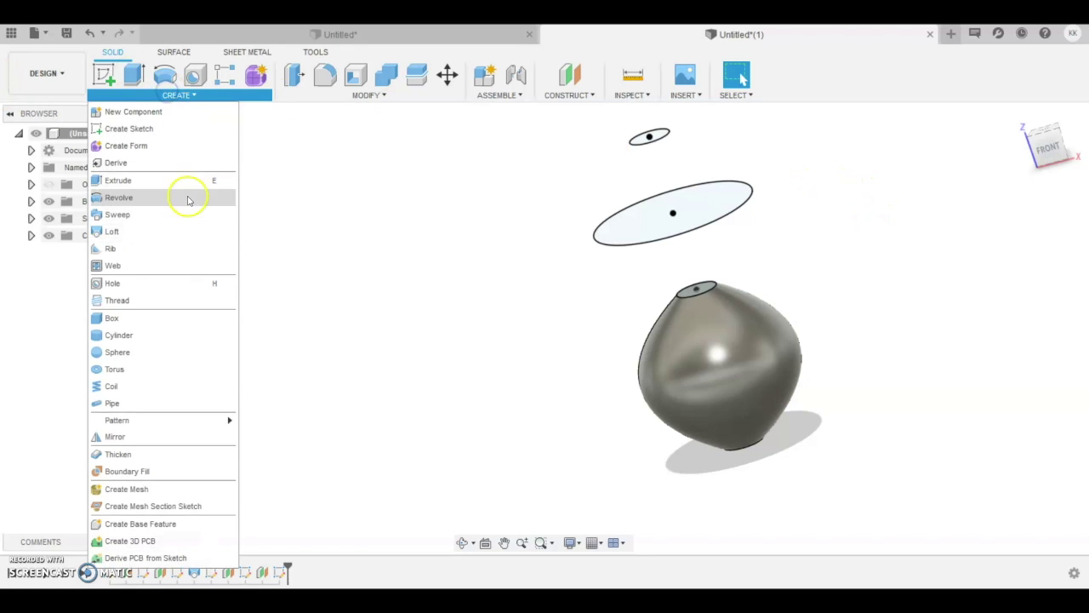
pyautogui.click(177, 227)
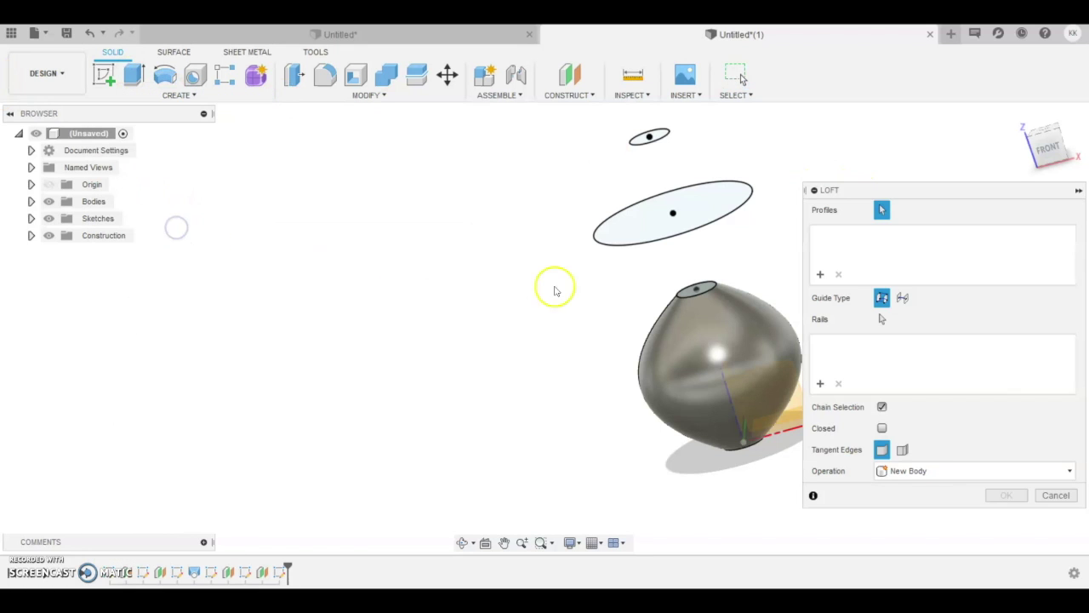
pyautogui.click(712, 286)
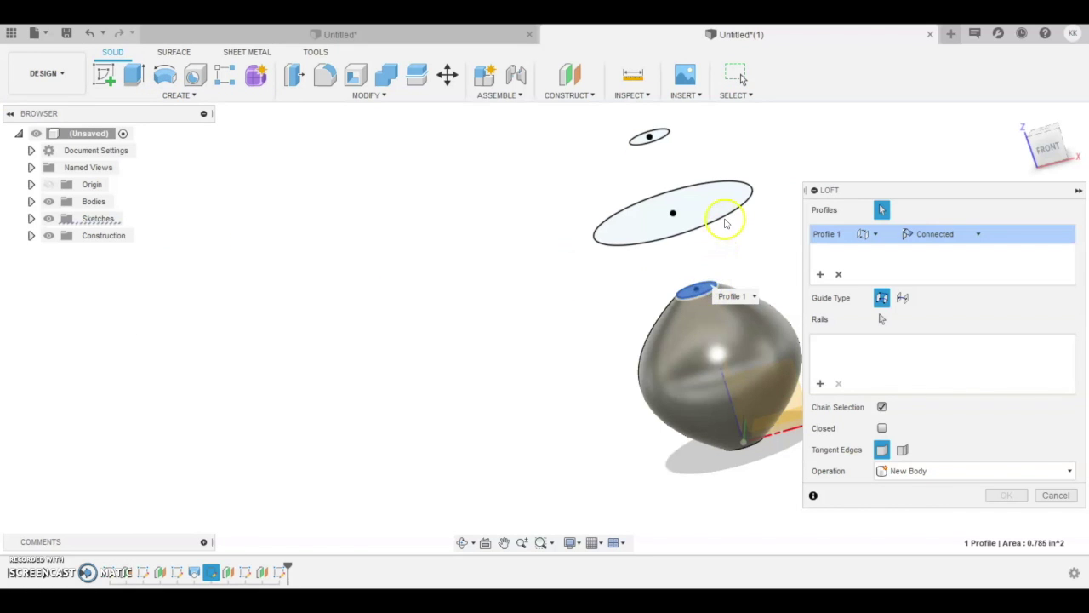
pyautogui.click(724, 214)
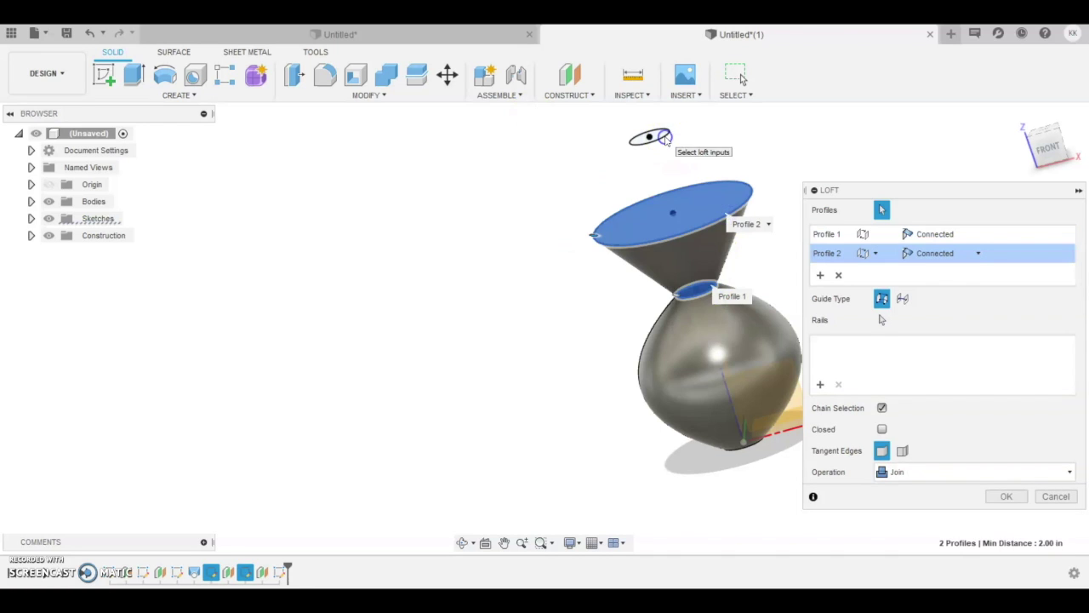
pyautogui.click(667, 139)
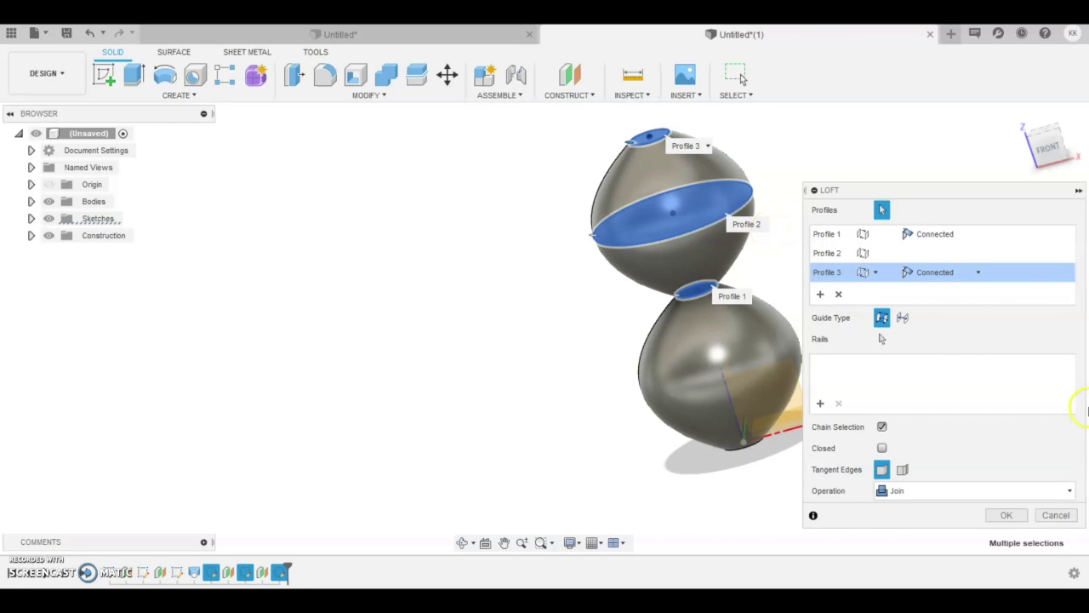
pyautogui.click(1005, 515)
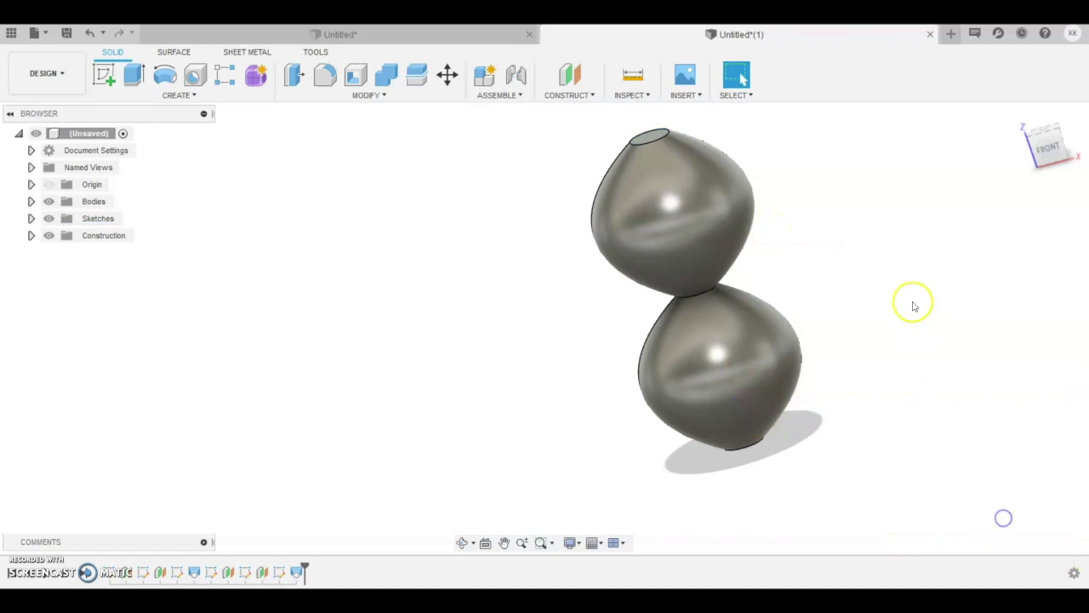
pyautogui.scroll(2, 887, 295)
pyautogui.scroll(-3, 888, 295)
pyautogui.scroll(3, 912, 204)
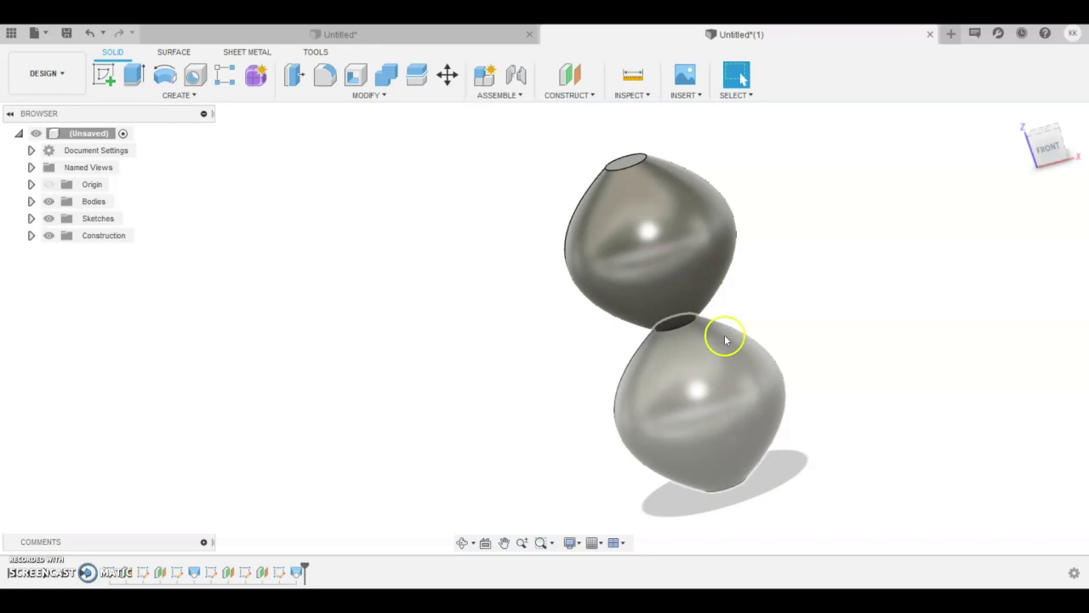
pyautogui.click(780, 291)
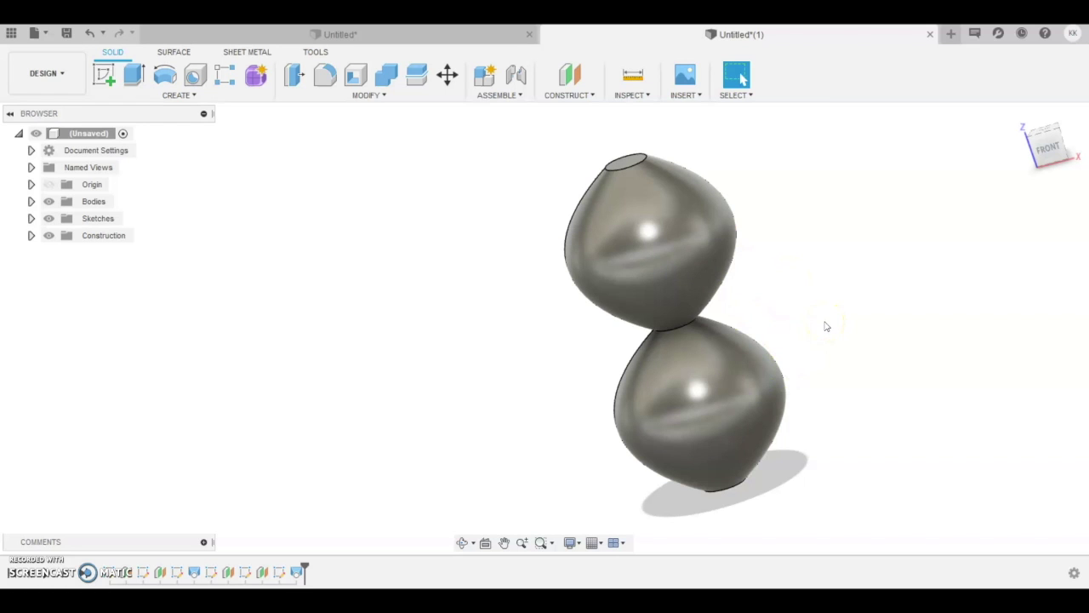
# - Open the appearance settings for the upper bulb and search the appearance library for glass
pyautogui.rightClick(653, 228)
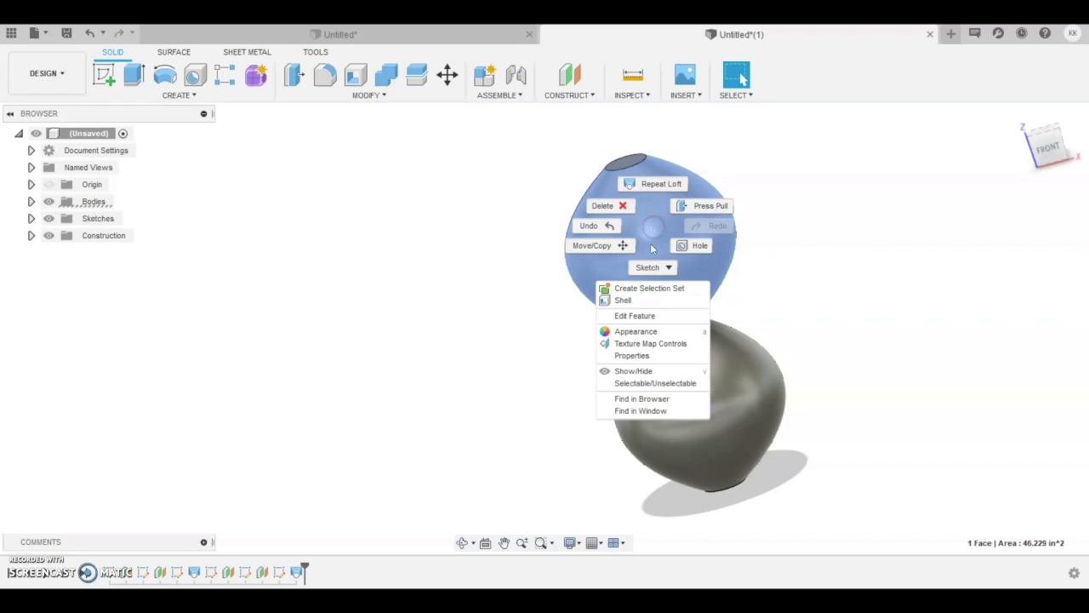
pyautogui.click(670, 331)
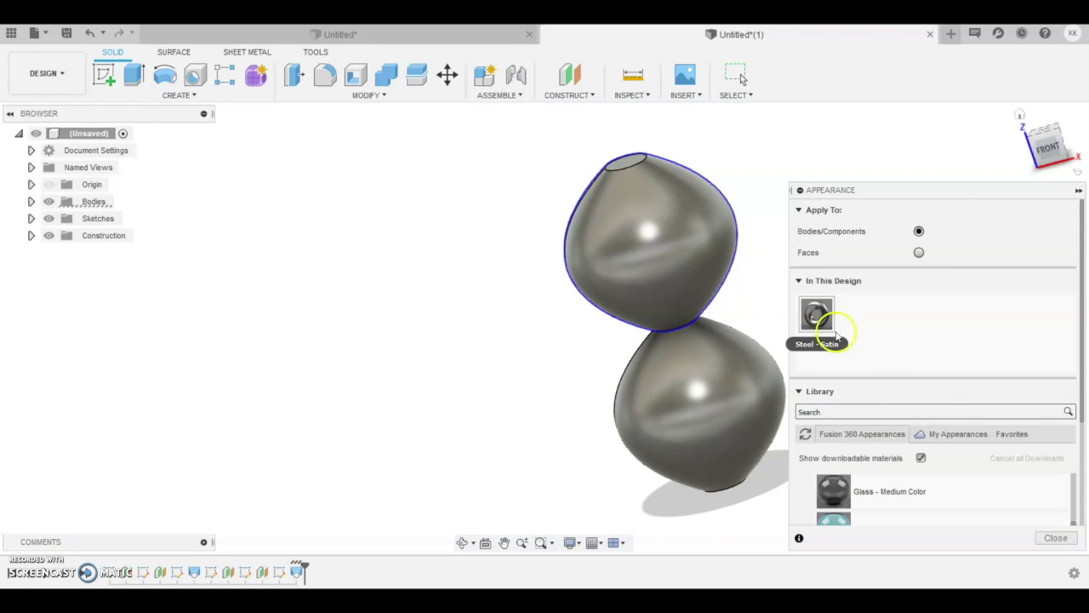
pyautogui.click(836, 410)
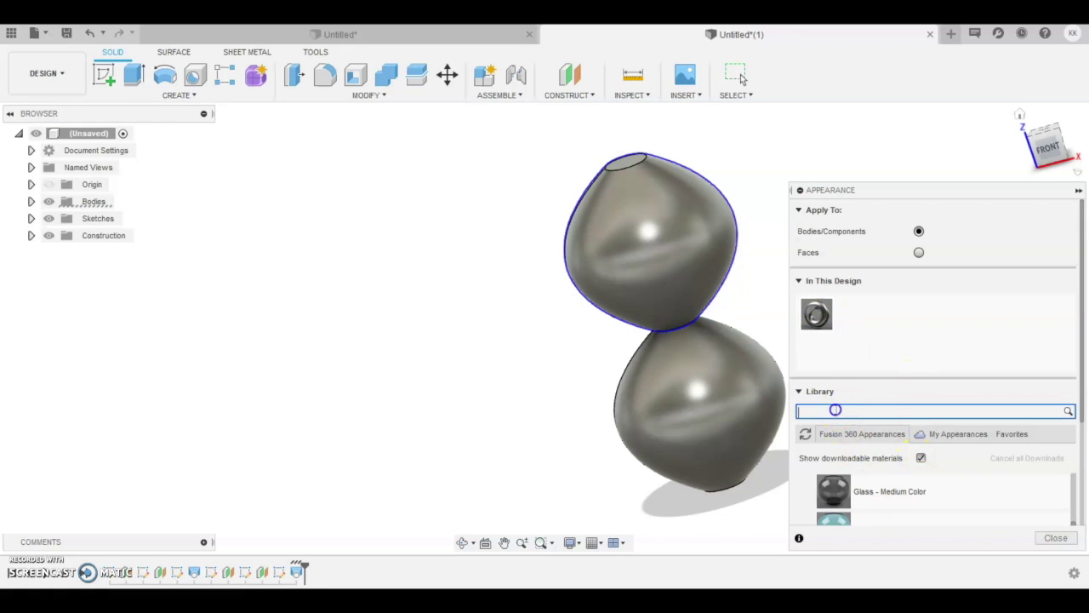
pyautogui.write('glass')
pyautogui.press('Return')
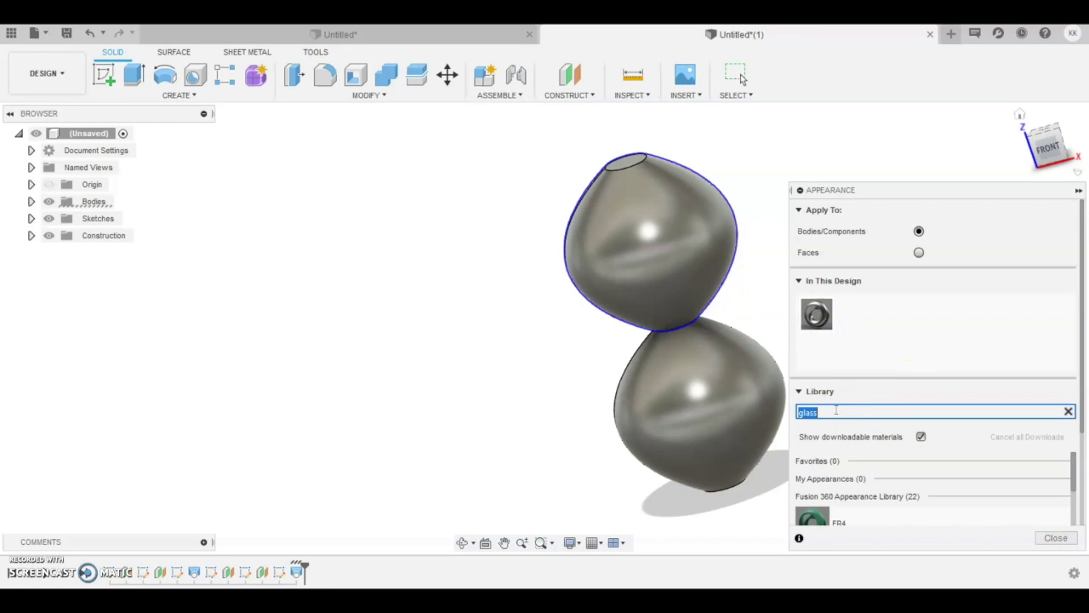
# - Apply the Glass - Window appearance to the upper and lower bulbs, removing the appearances applied to faces
pyautogui.click(800, 280)
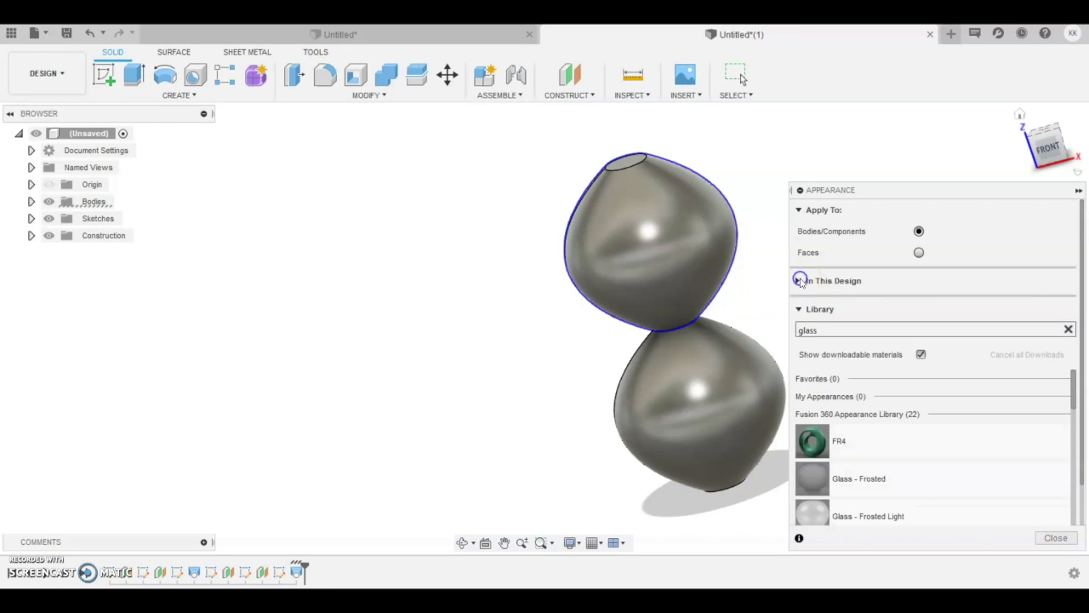
pyautogui.scroll(-1, 976, 459)
pyautogui.scroll(-1, 936, 492)
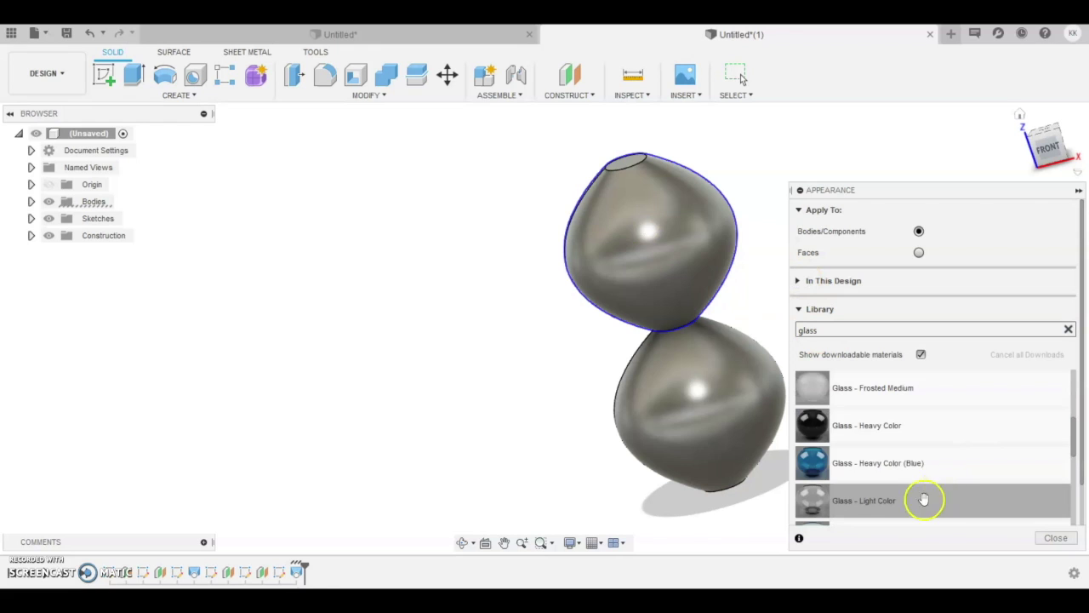
pyautogui.scroll(-1, 927, 445)
pyautogui.scroll(-1, 932, 485)
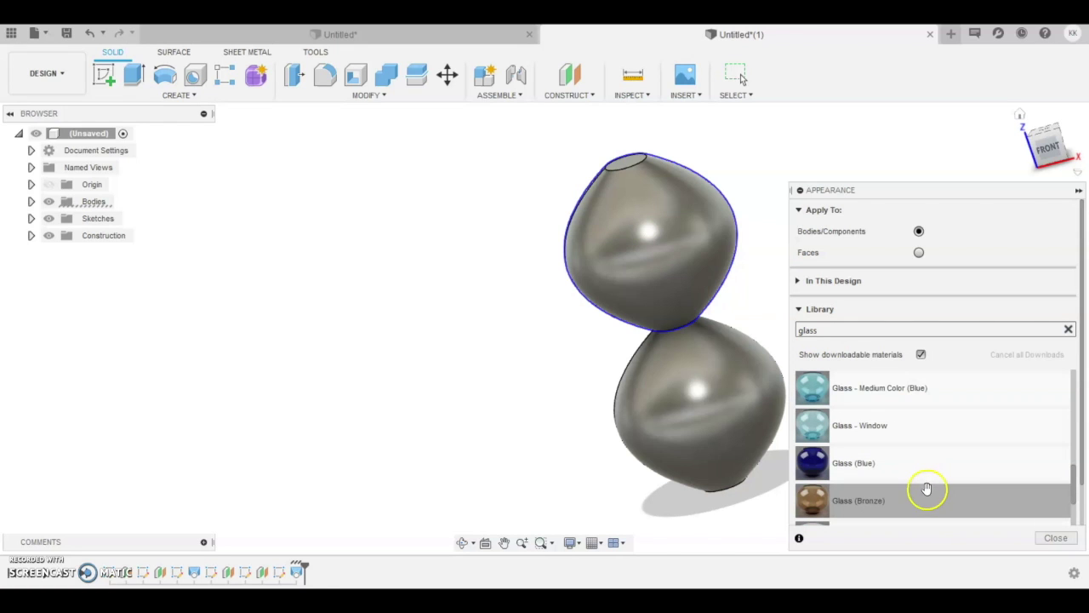
pyautogui.scroll(1, 925, 426)
pyautogui.scroll(-1, 925, 485)
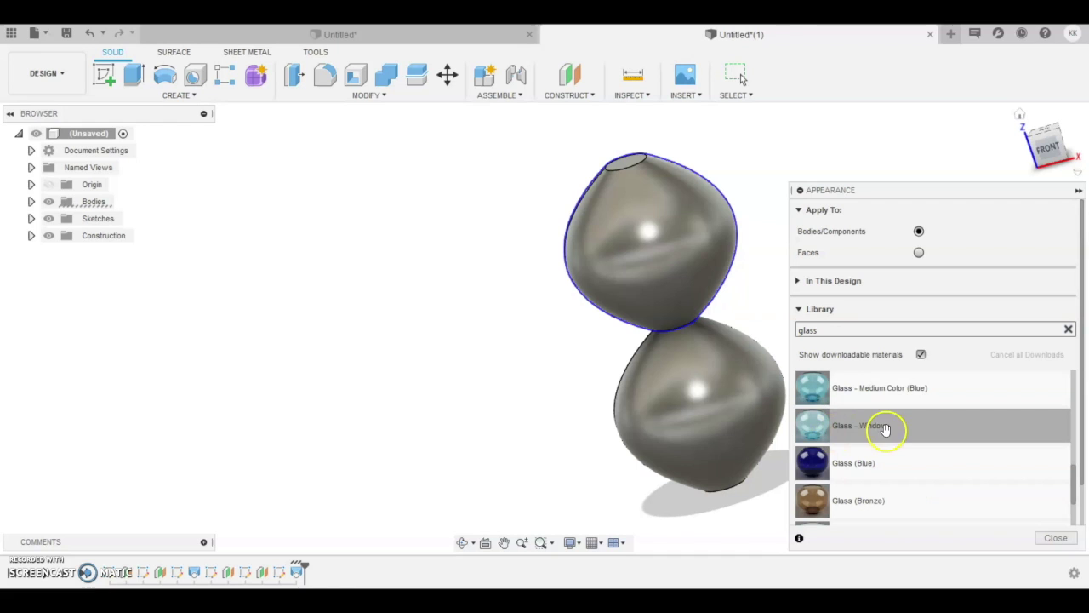
pyautogui.moveTo(813, 426); pyautogui.dragTo(686, 232)
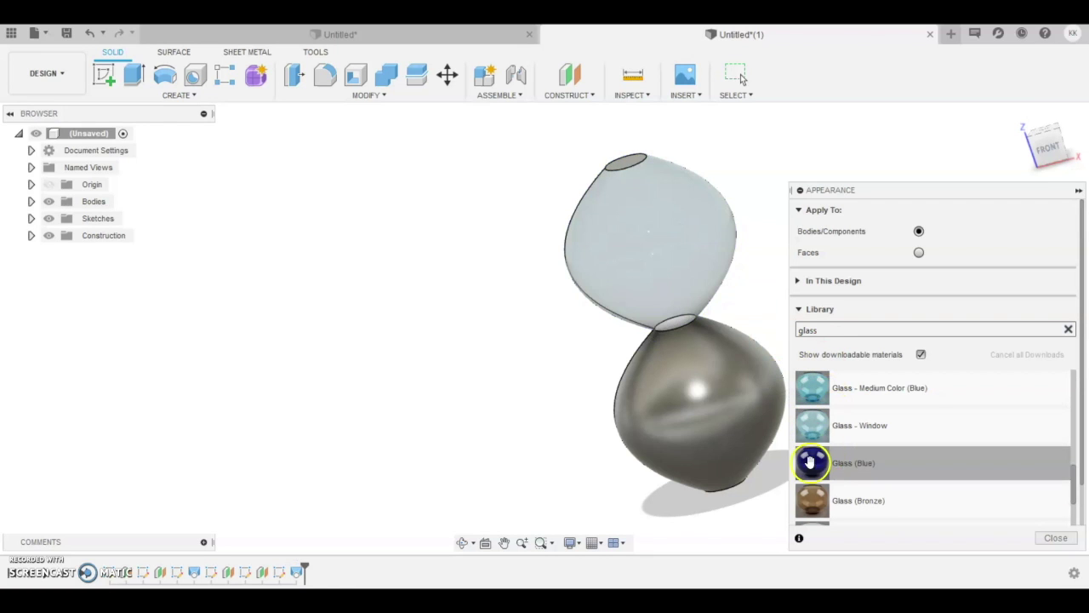
pyautogui.moveTo(811, 423); pyautogui.dragTo(742, 410)
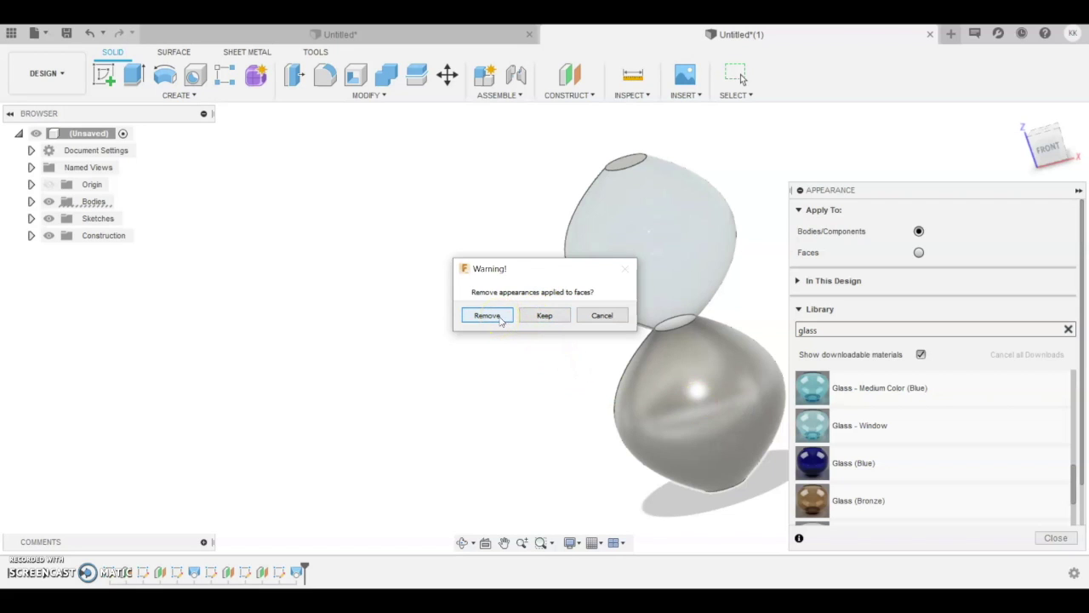
pyautogui.click(514, 318)
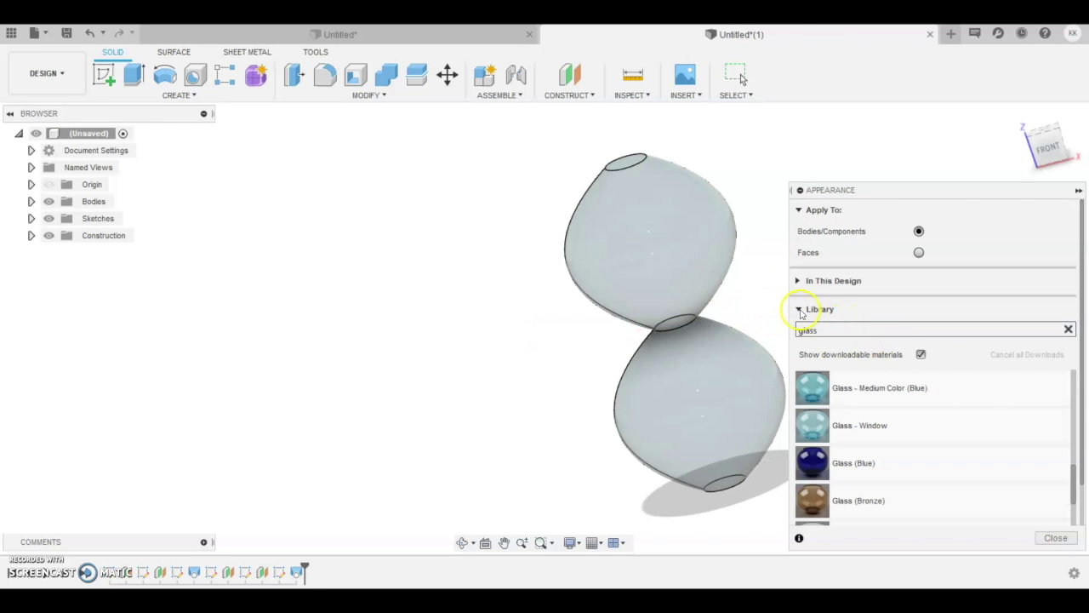
# - Edit the design's Glass - Window appearance to a deeper blue with RGB 48, 170, 200
pyautogui.click(799, 309)
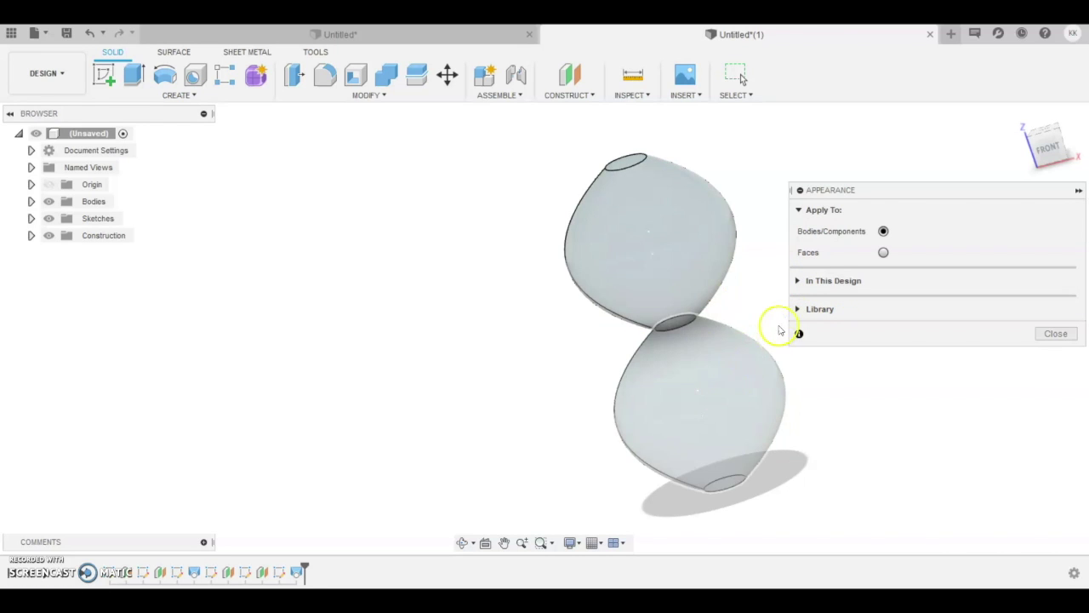
pyautogui.click(800, 281)
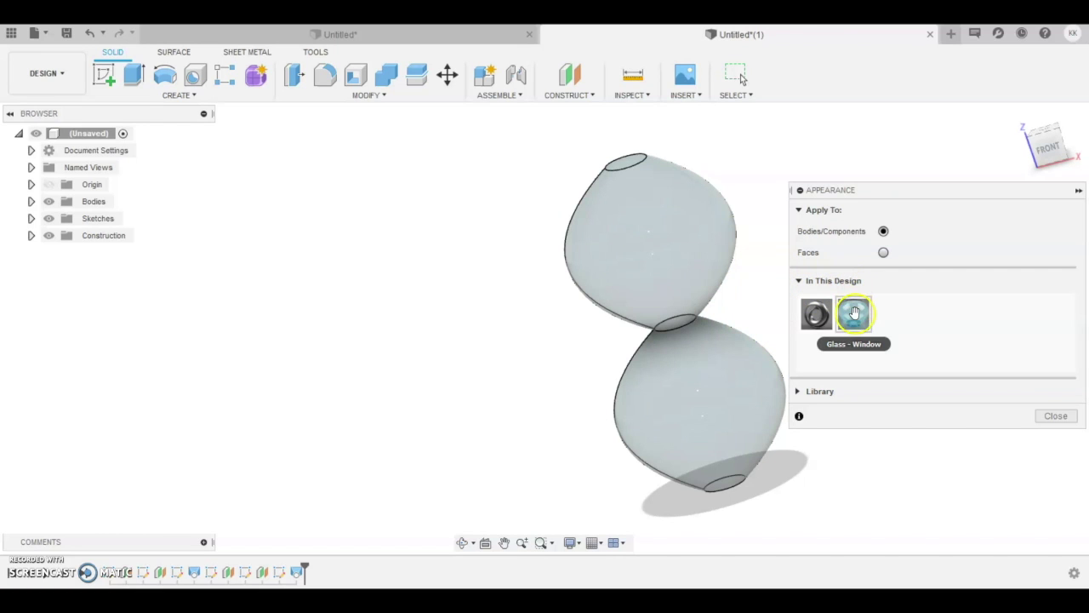
pyautogui.rightClick(848, 321)
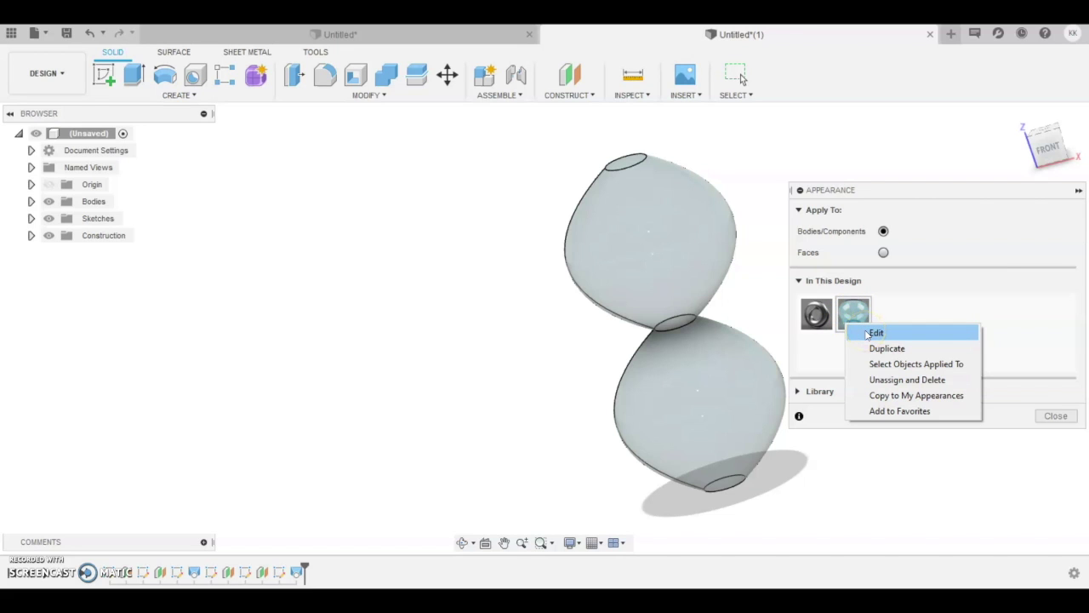
pyautogui.click(855, 319)
pyautogui.click(874, 333)
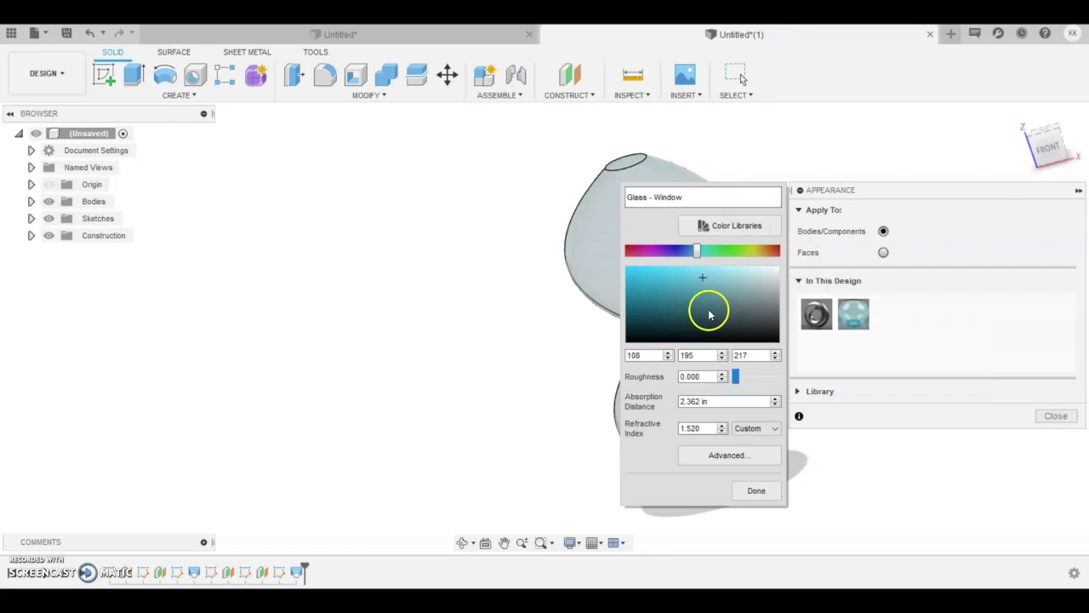
pyautogui.moveTo(703, 279)
pyautogui.mouseDown()
pyautogui.moveTo(658, 302)
pyautogui.moveTo(693, 287)
pyautogui.moveTo(673, 292)
pyautogui.mouseUp()
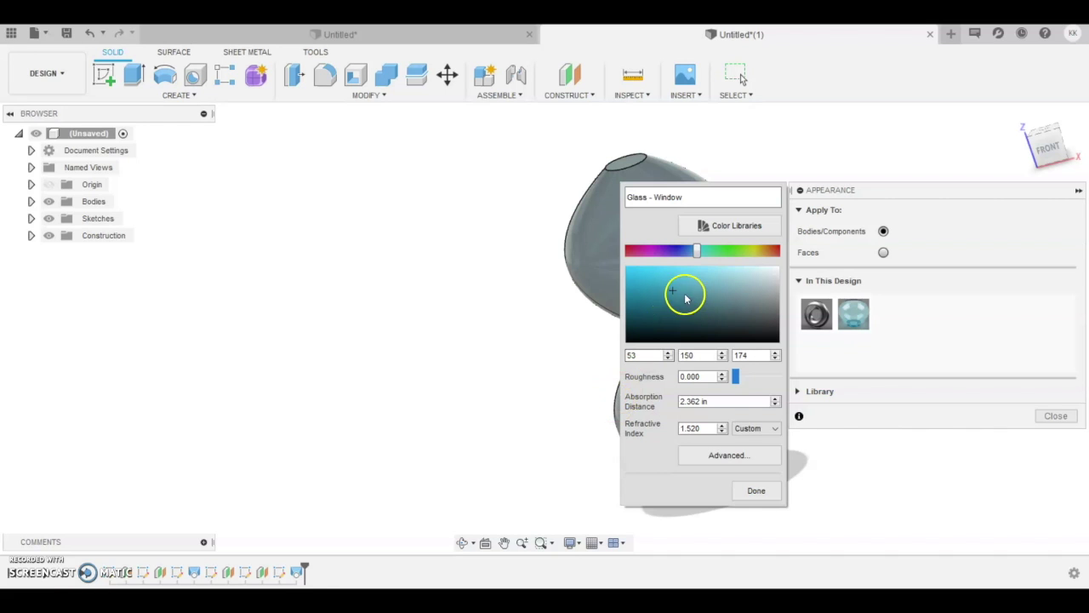
pyautogui.moveTo(672, 290); pyautogui.dragTo(662, 281)
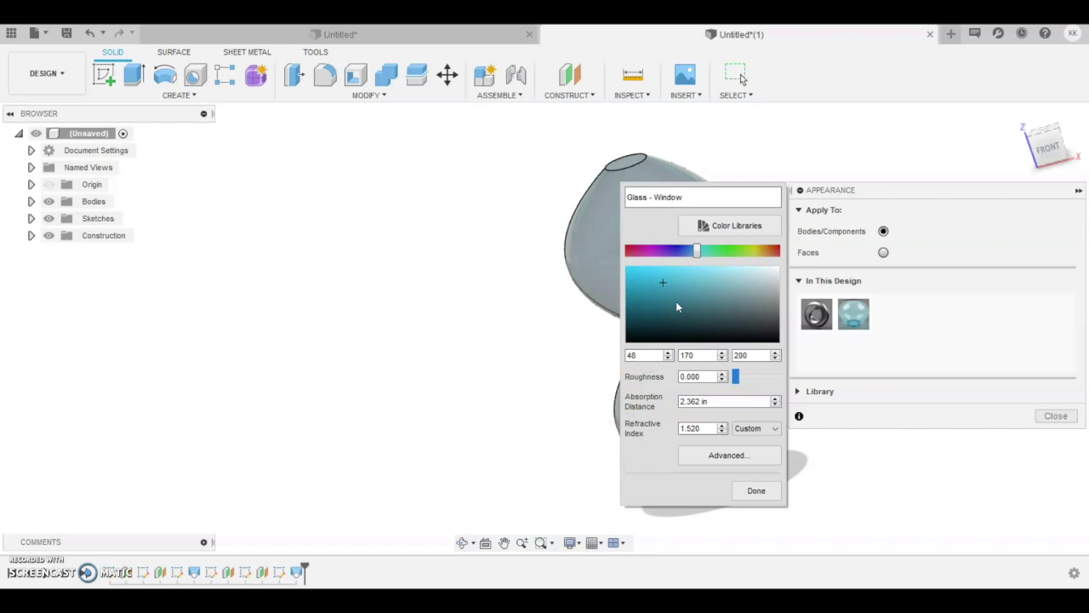
pyautogui.click(756, 490)
pyautogui.scroll(2, 737, 357)
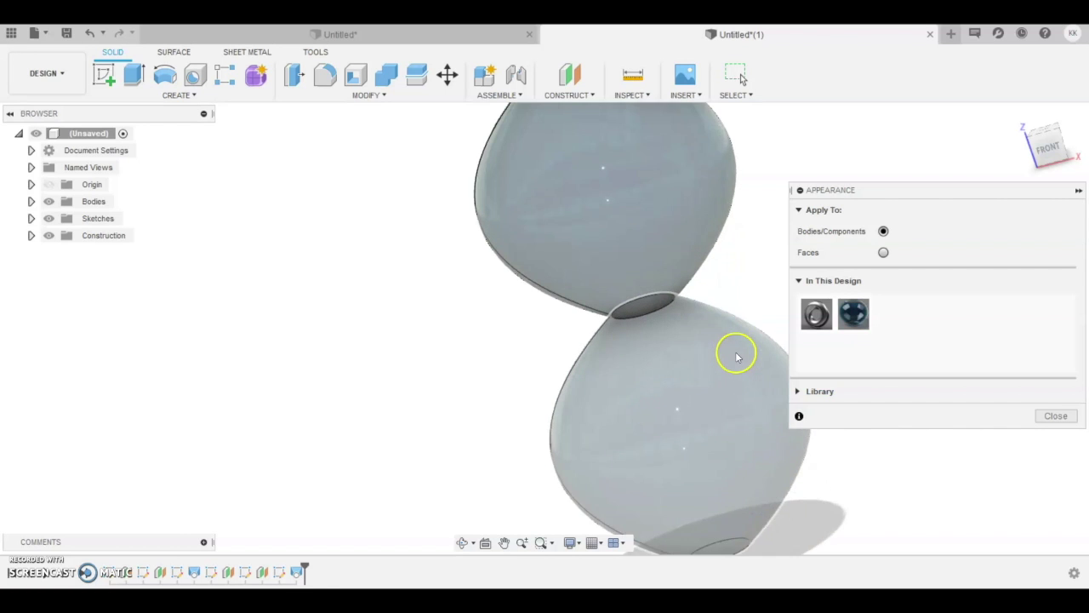
pyautogui.scroll(-3, 737, 358)
pyautogui.click(505, 542)
pyautogui.moveTo(643, 380); pyautogui.dragTo(440, 269)
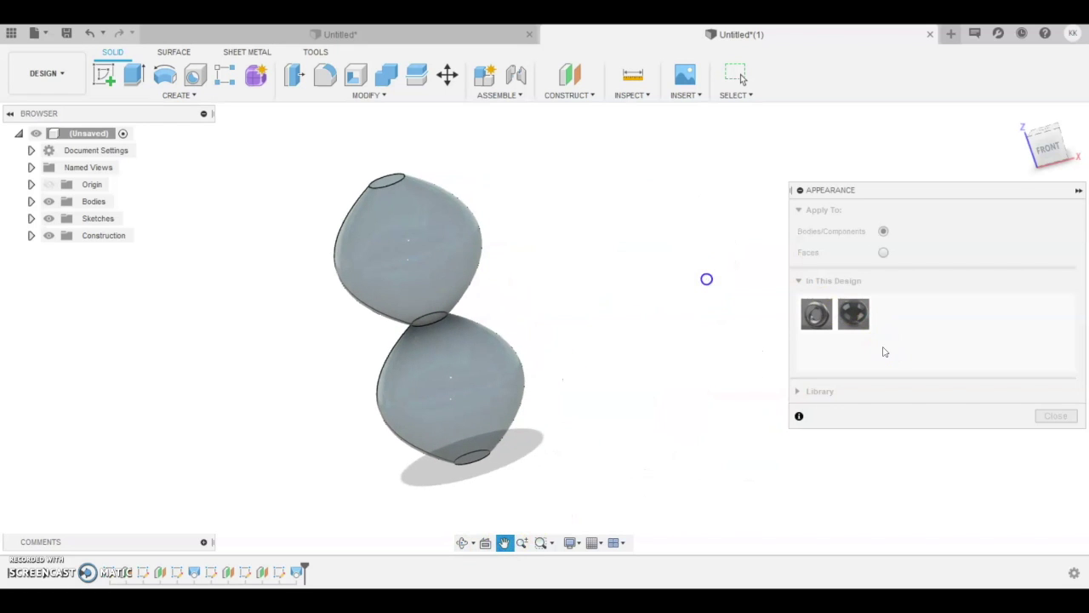
# - Edit the design's Glass - Window appearance to a violet-blue with RGB 102, 72, 238
pyautogui.rightClick(683, 349)
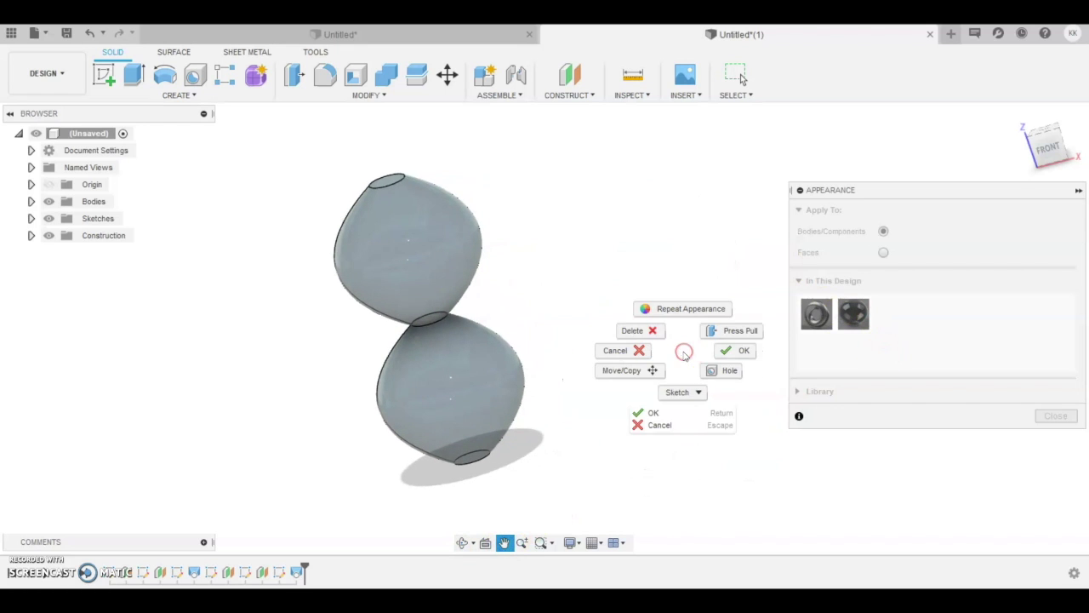
pyautogui.click(736, 345)
pyautogui.rightClick(854, 314)
pyautogui.click(864, 323)
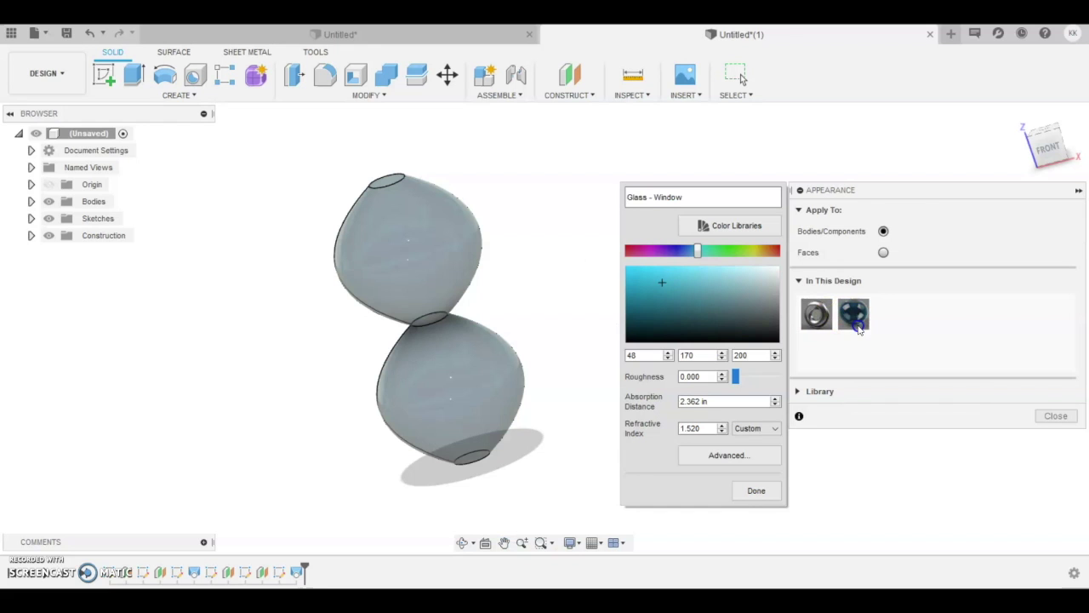
pyautogui.click(651, 279)
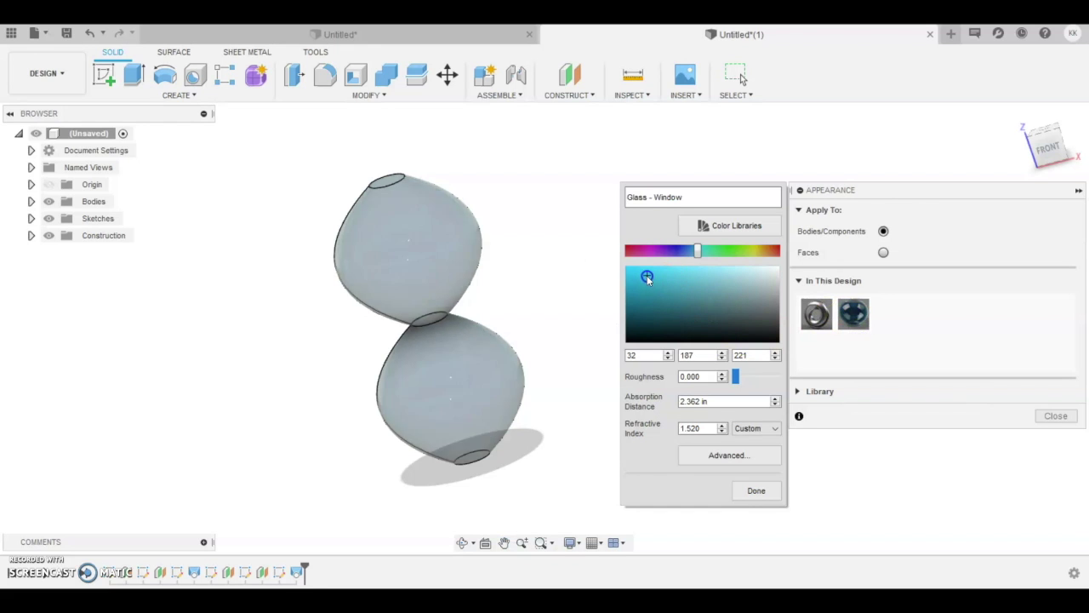
pyautogui.moveTo(653, 281)
pyautogui.mouseDown()
pyautogui.moveTo(656, 312)
pyautogui.moveTo(718, 290)
pyautogui.moveTo(688, 275)
pyautogui.moveTo(723, 252)
pyautogui.moveTo(673, 253)
pyautogui.mouseUp()
pyautogui.click(701, 252)
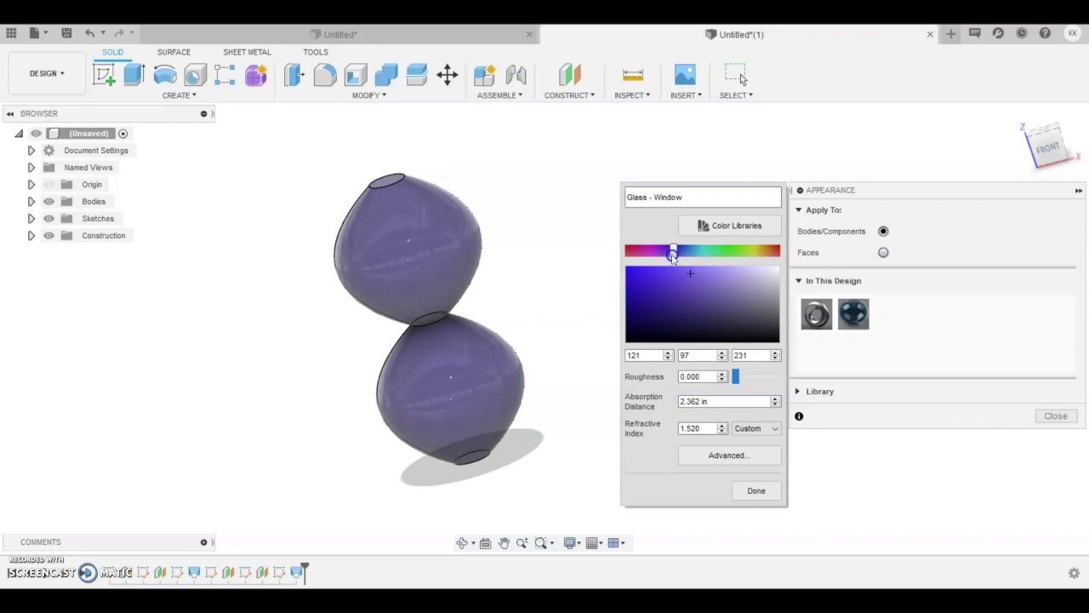
pyautogui.moveTo(690, 273)
pyautogui.mouseDown()
pyautogui.moveTo(677, 291)
pyautogui.moveTo(671, 270)
pyautogui.mouseUp()
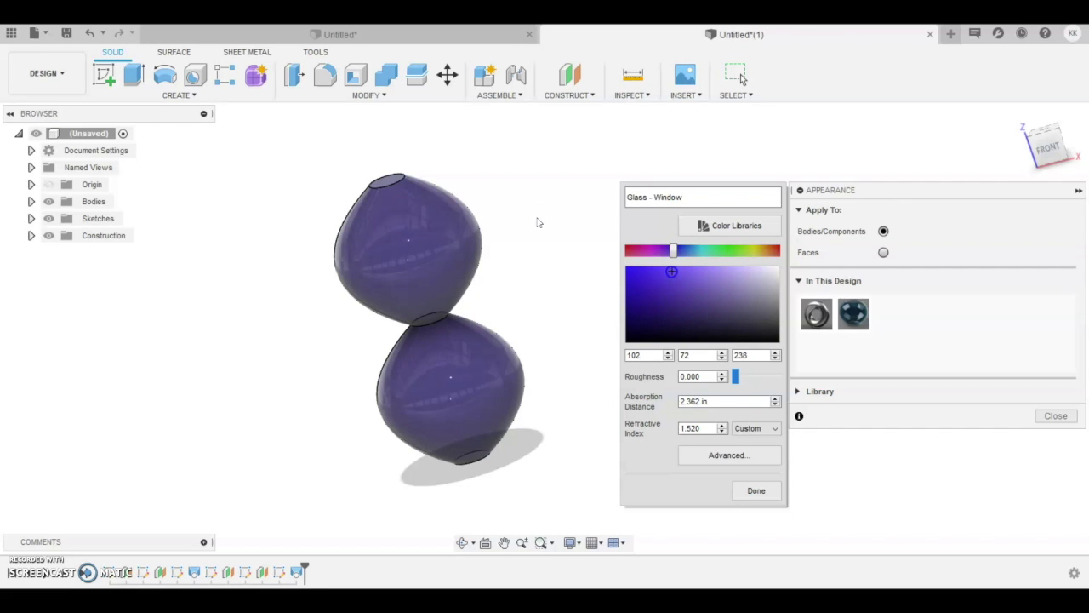
pyautogui.click(756, 487)
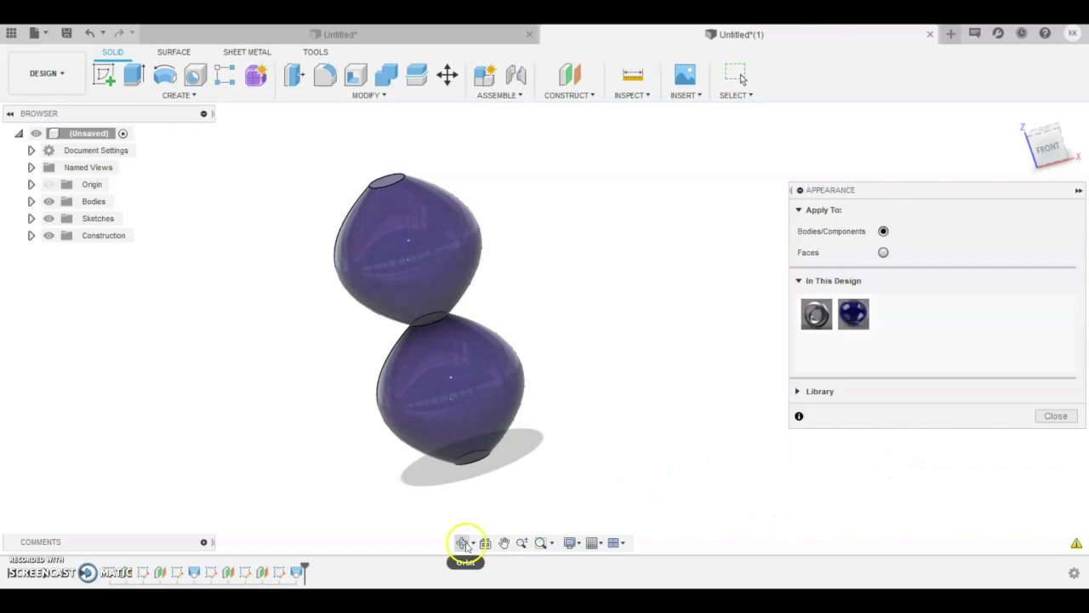
pyautogui.click(465, 542)
pyautogui.moveTo(480, 468); pyautogui.dragTo(532, 313)
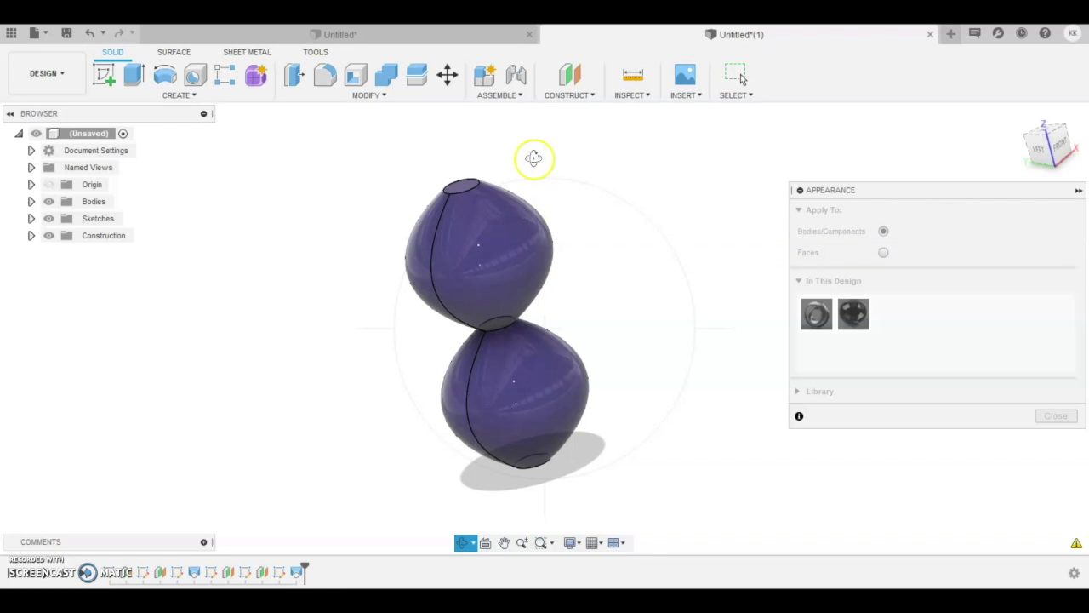
pyautogui.click(572, 95)
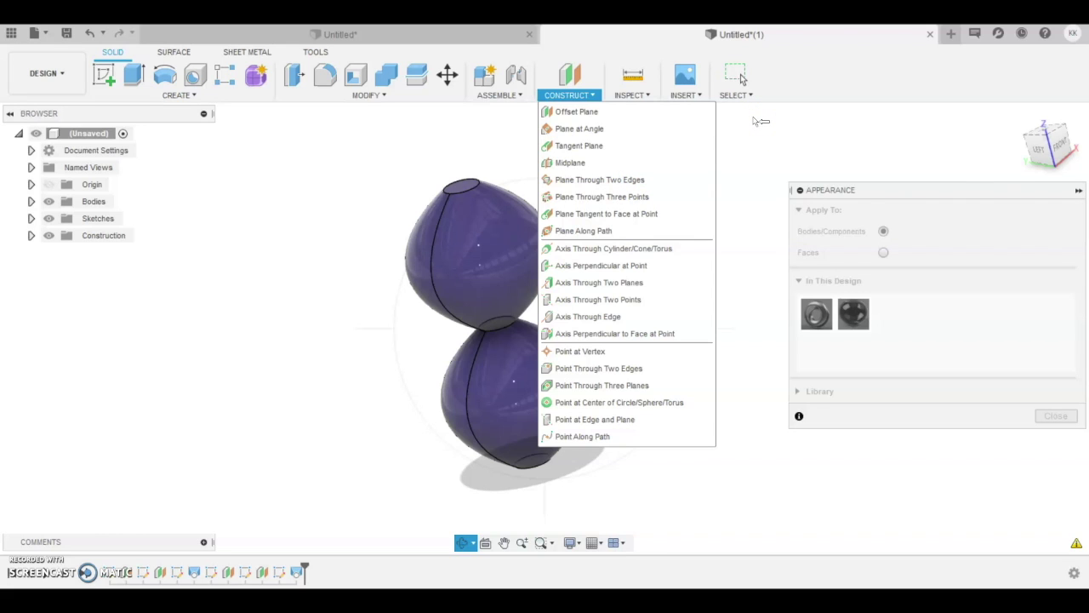
pyautogui.moveTo(771, 190); pyautogui.dragTo(629, 281, button='middle')
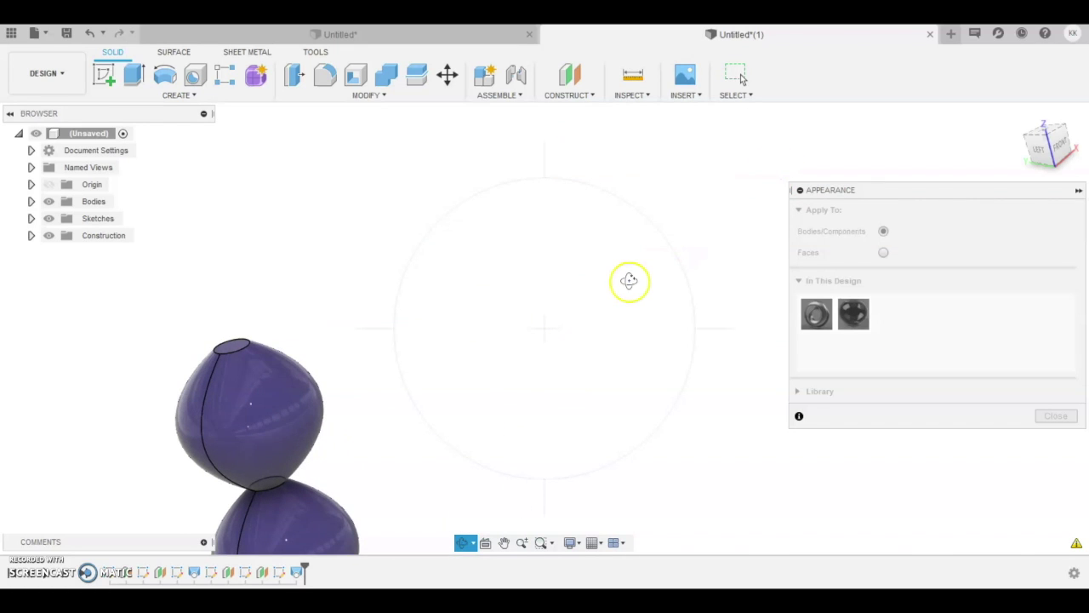